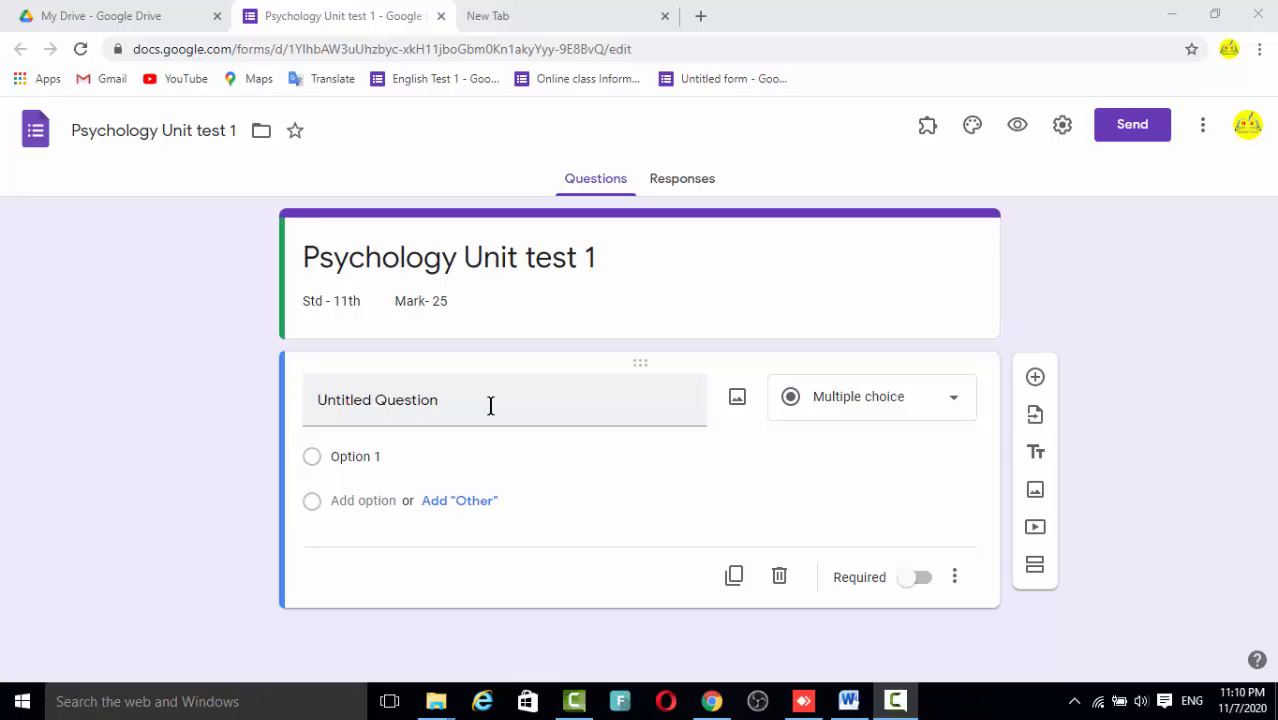
- Title the first question "Student Full Name ( Only English )"
left_click(490, 405)
type("S")
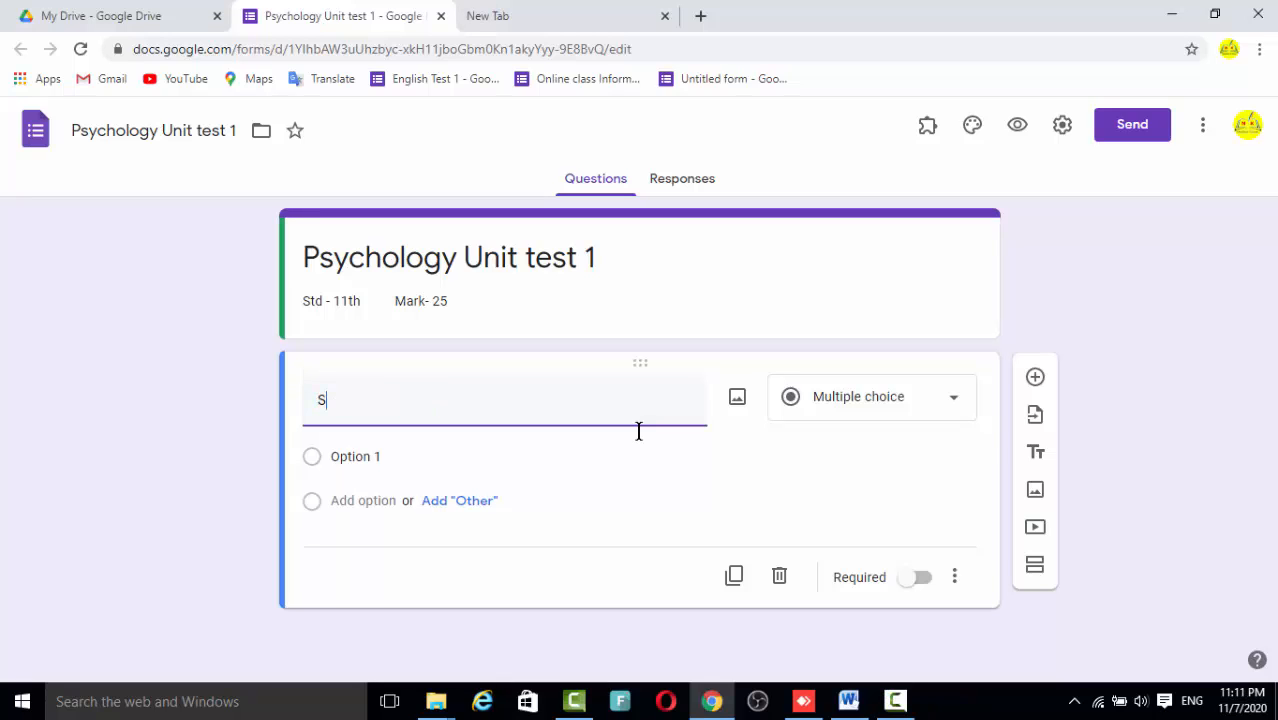
type("tudent Full N")
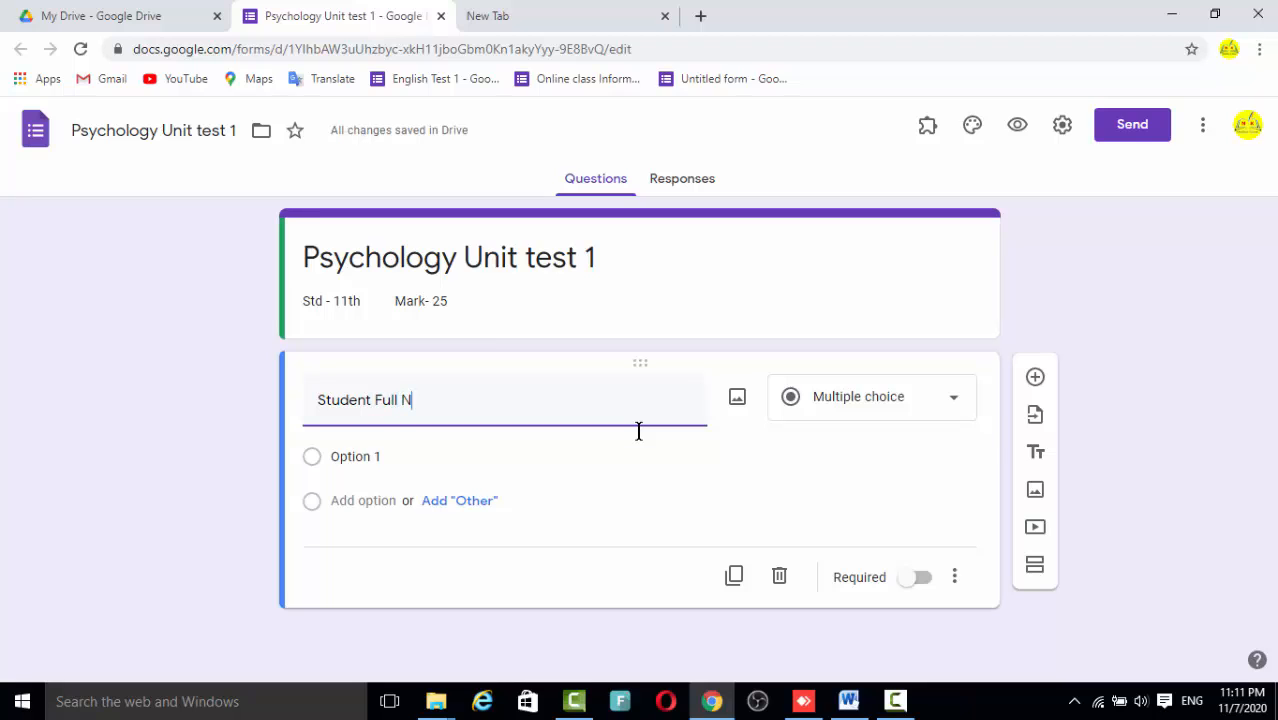
type("ame ")
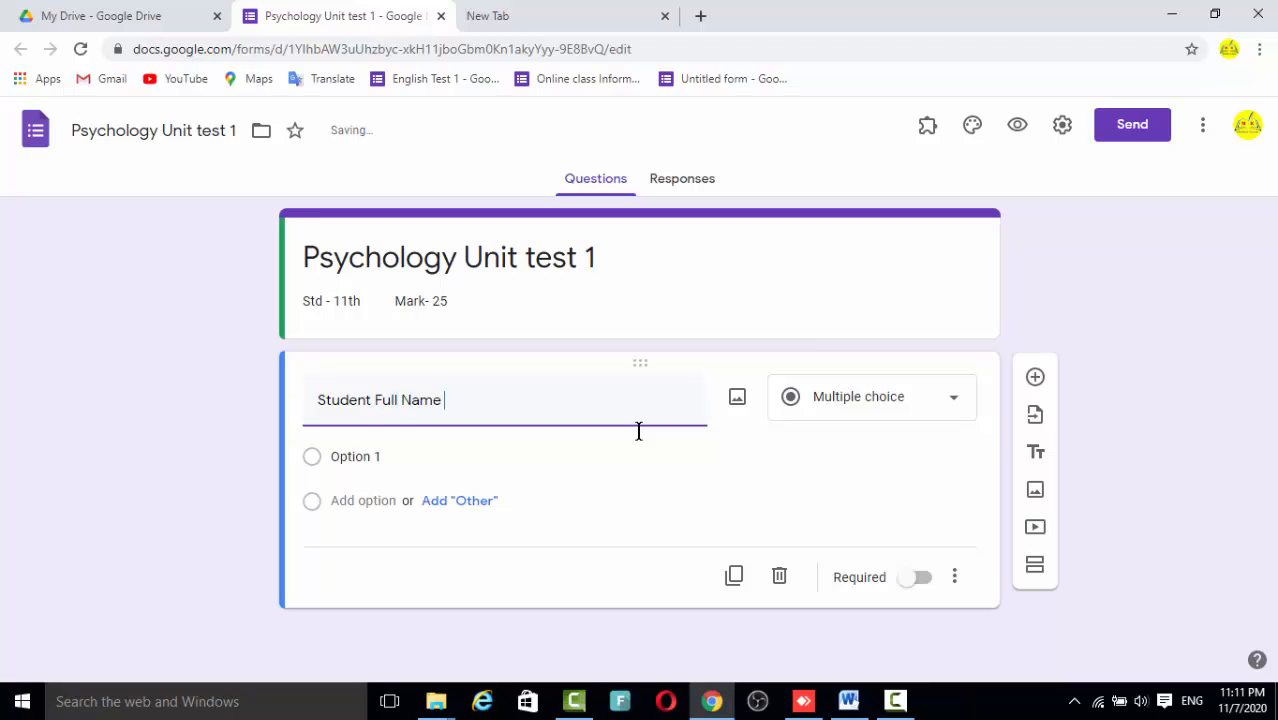
type("(")
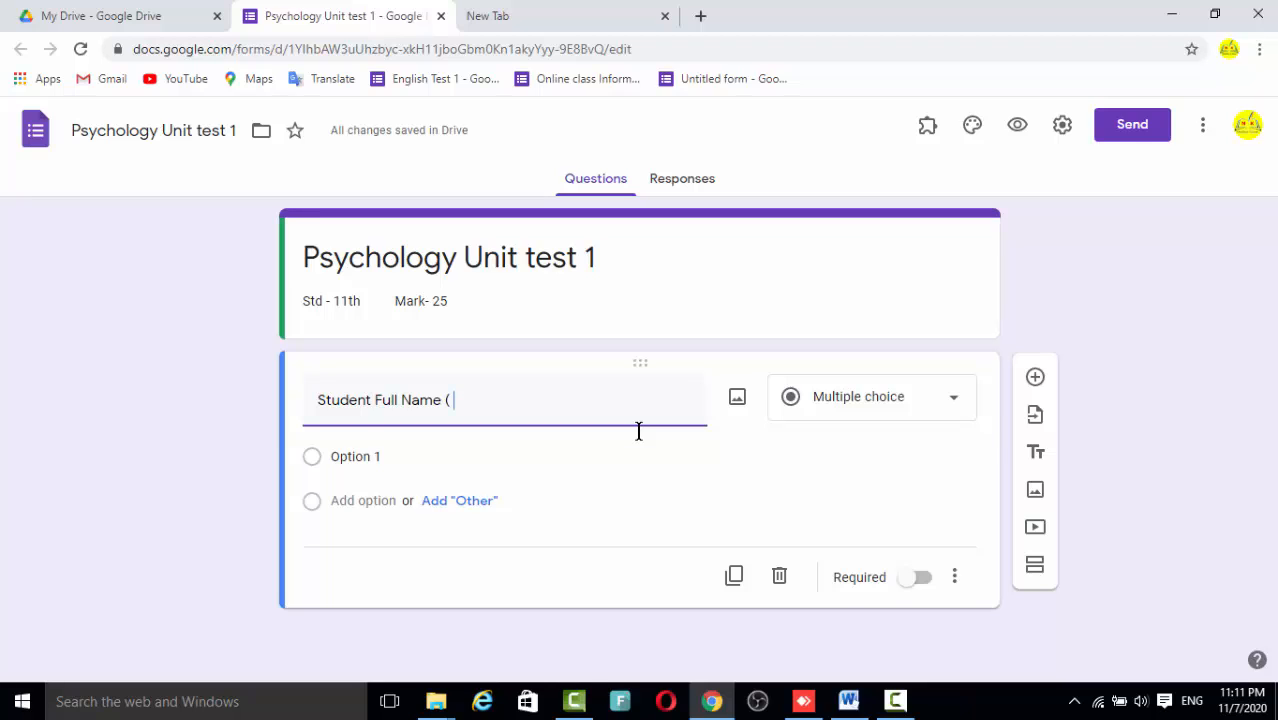
type("O")
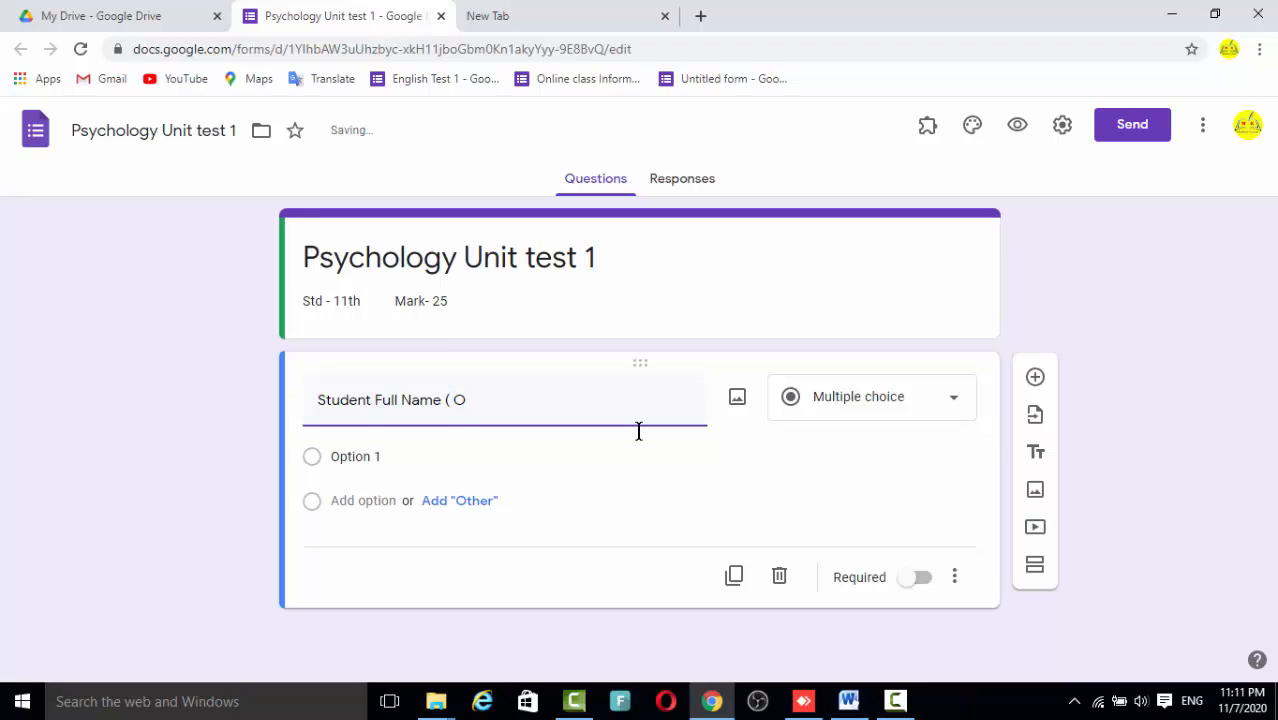
type("nly English)")
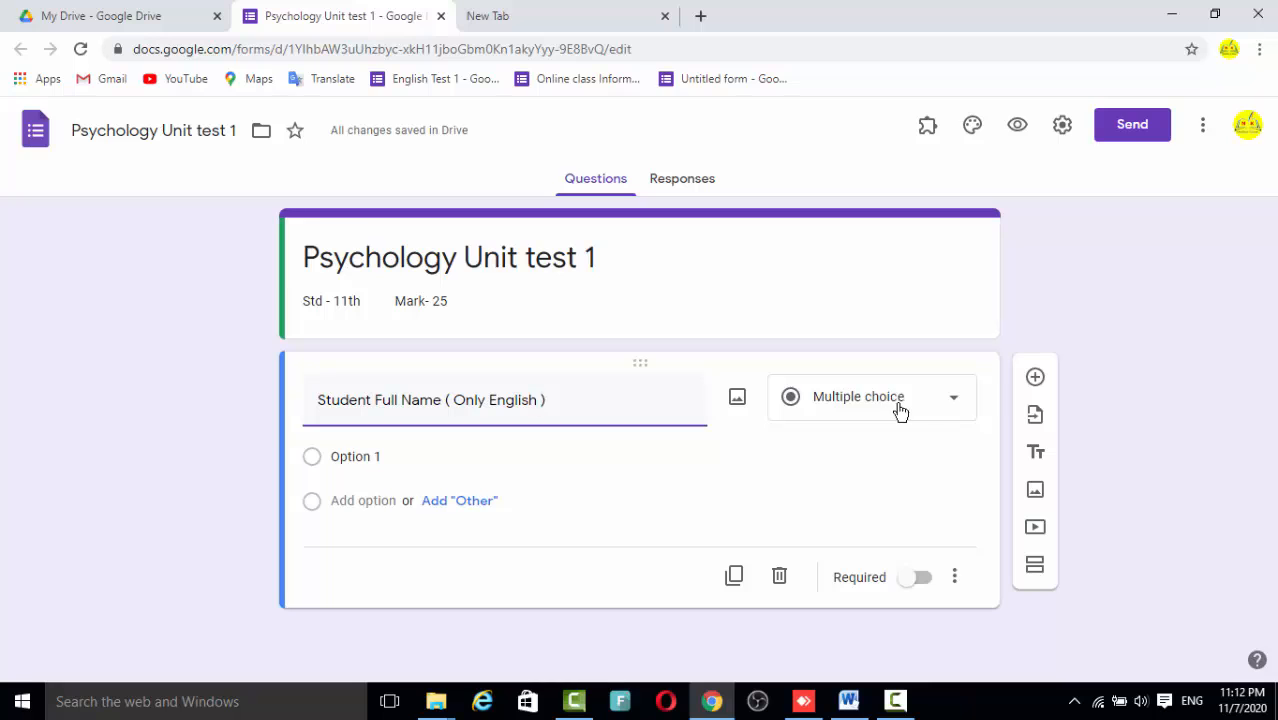
- Change the full-name question to the Short answer type and make it required
left_click(935, 404)
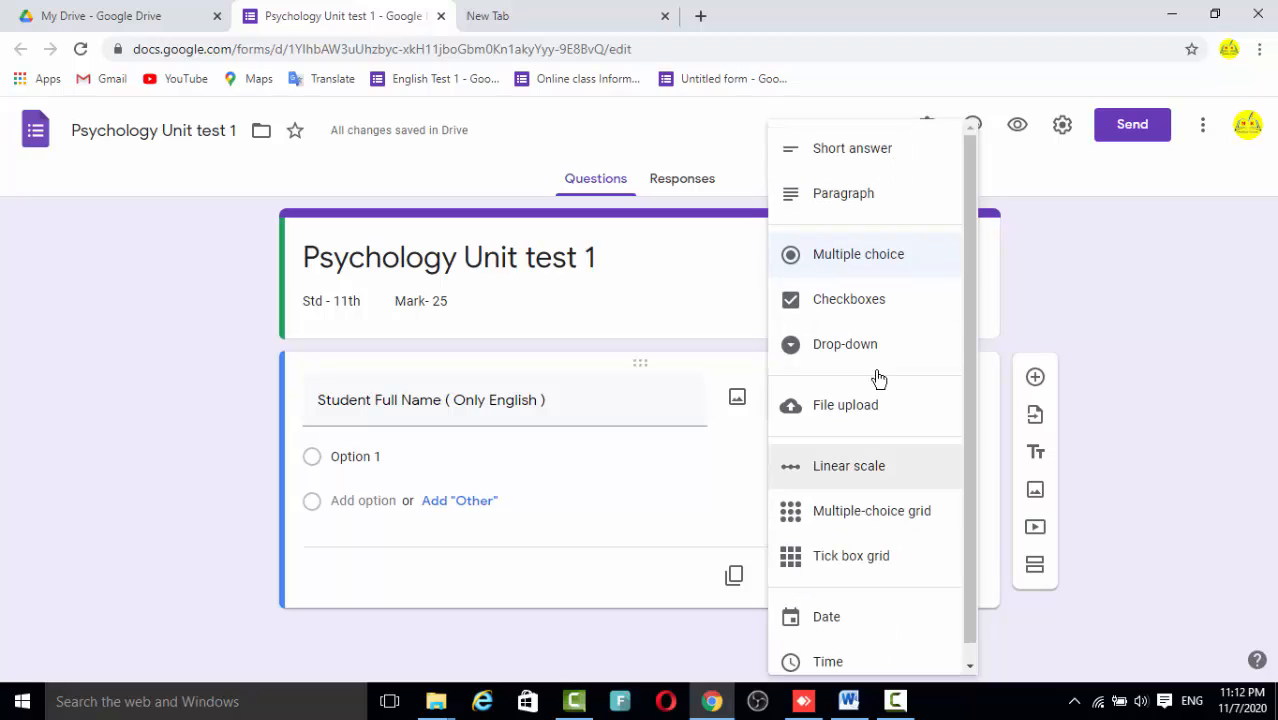
left_click(856, 156)
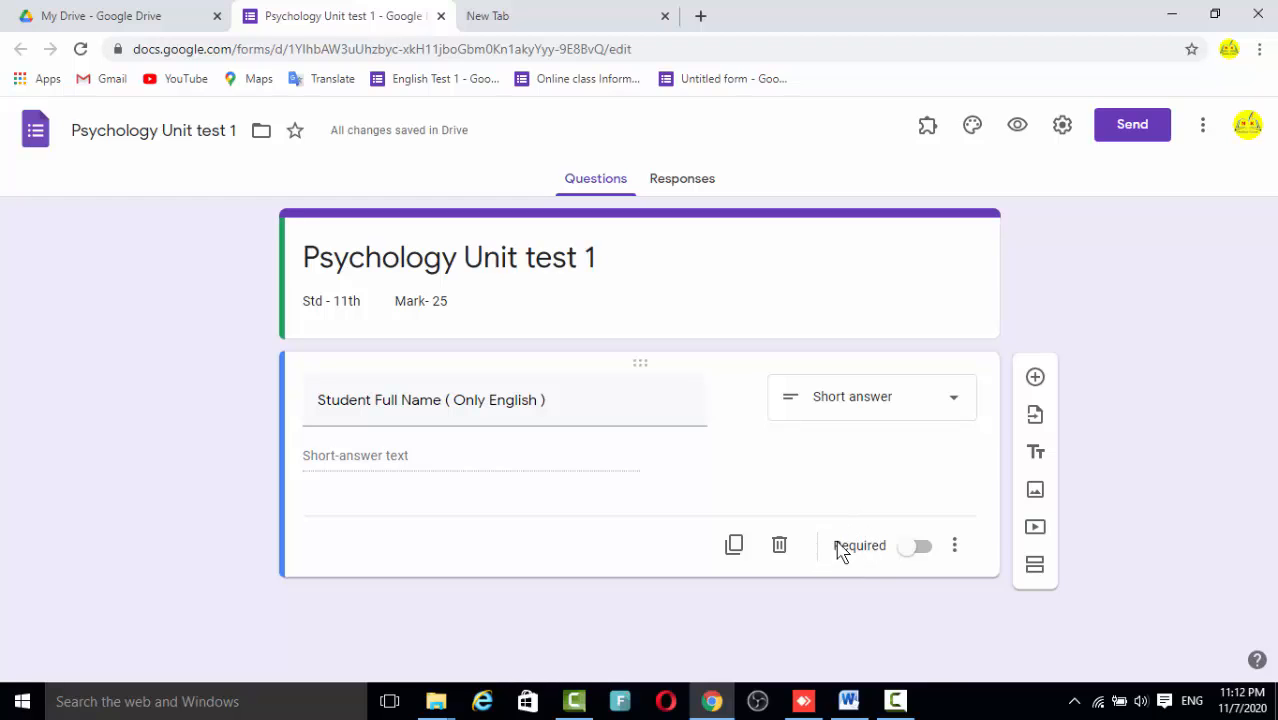
left_click(954, 545)
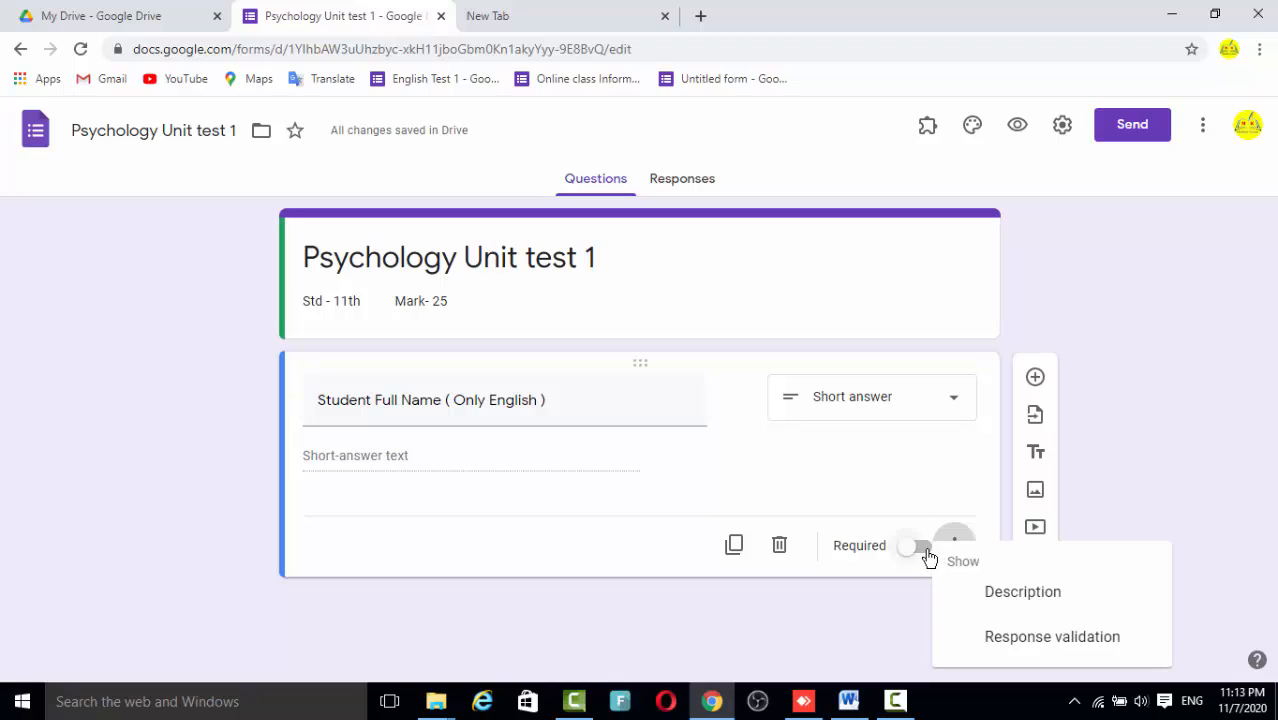
left_click(928, 557)
left_click(921, 550)
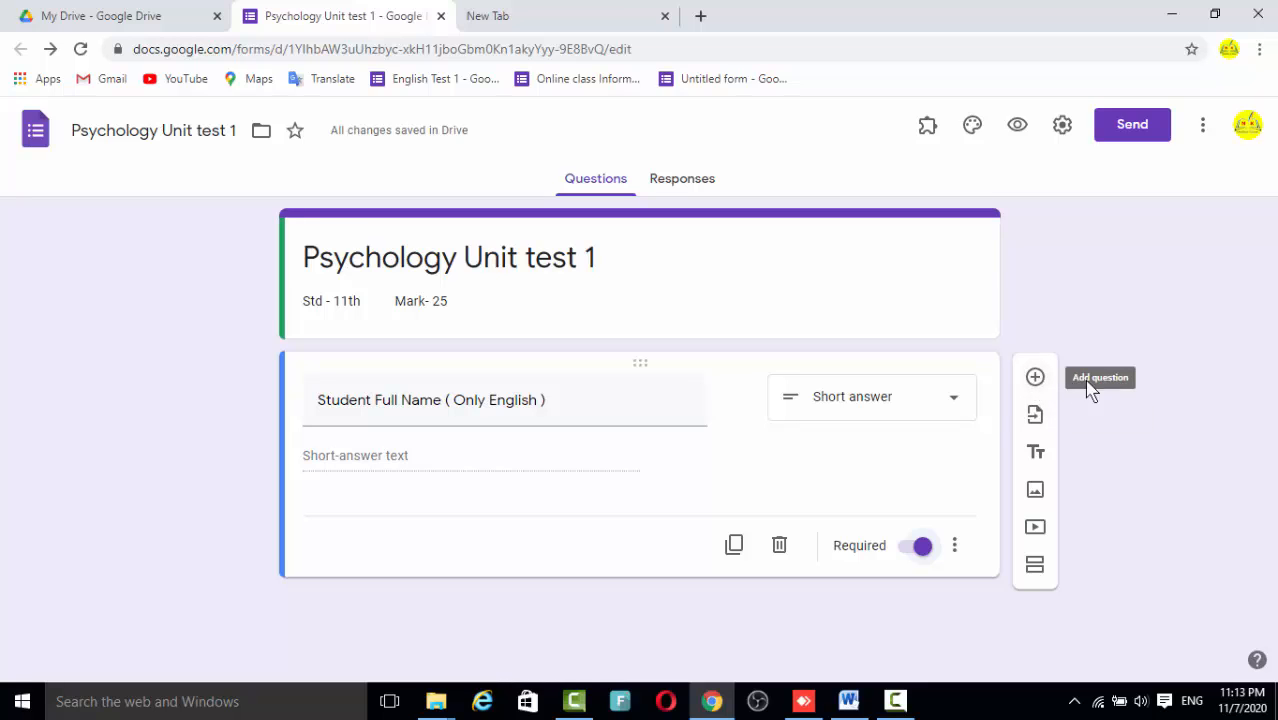
- Add a new question titled "Student Class" and keep its type as Multiple choice
left_click(1034, 380)
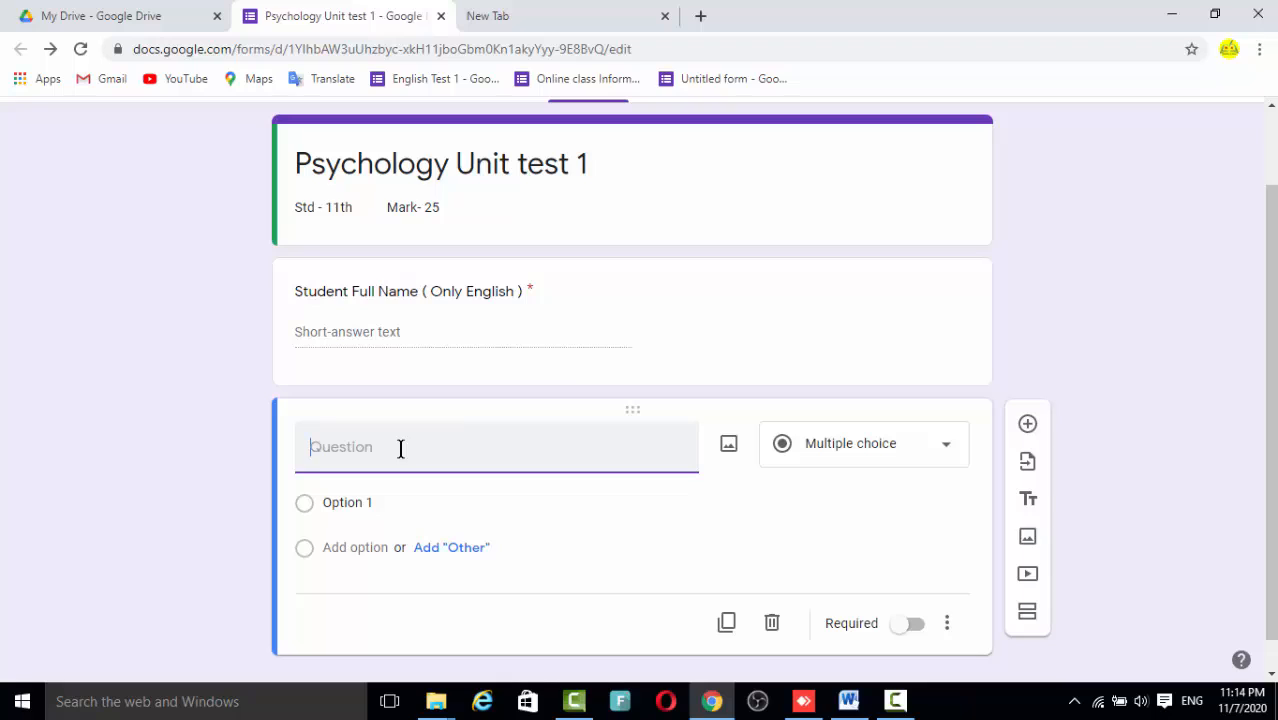
type("Student Class")
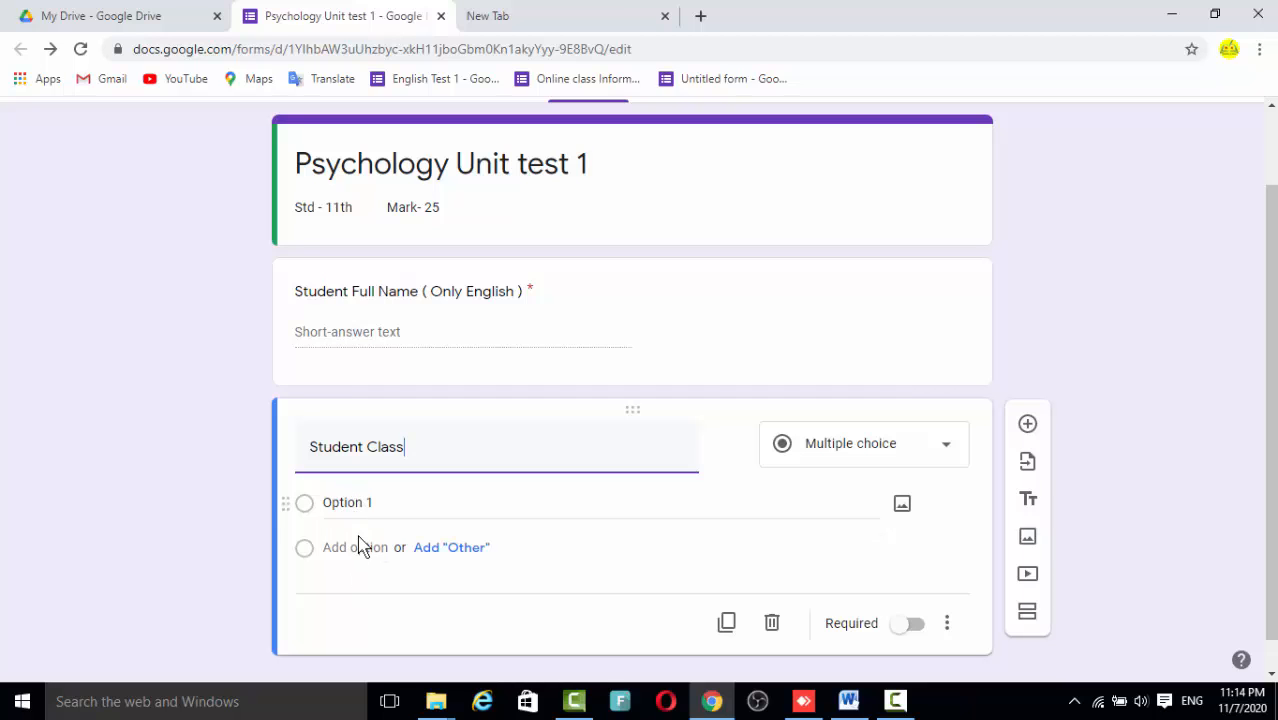
left_click(835, 448)
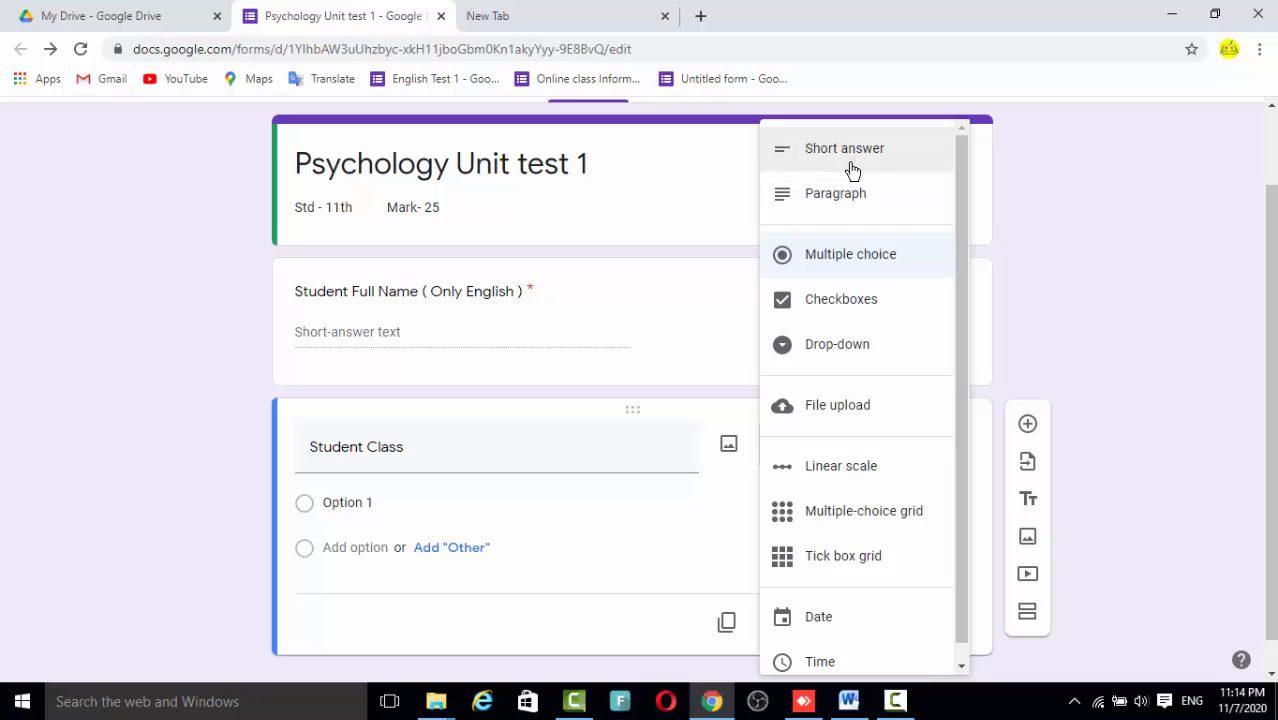
left_click(838, 260)
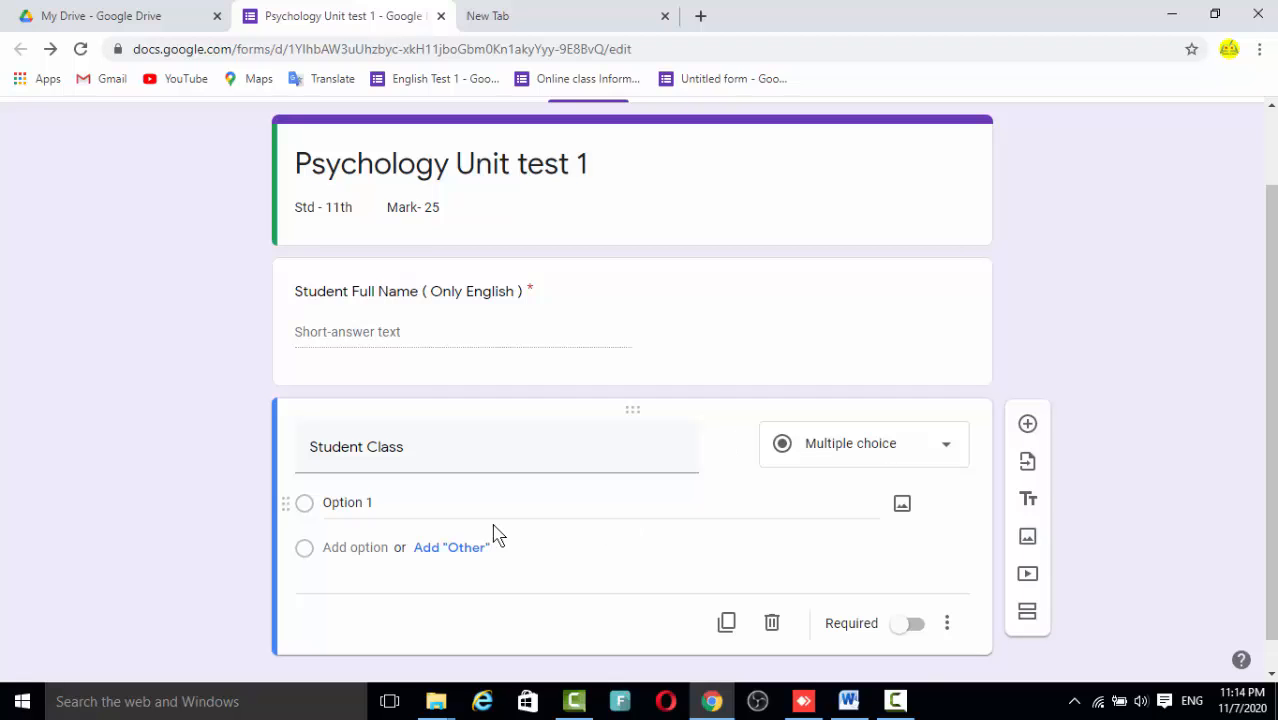
- Enter "11 th" and "12 th" as the two answer options of the Student Class question
left_click(372, 502)
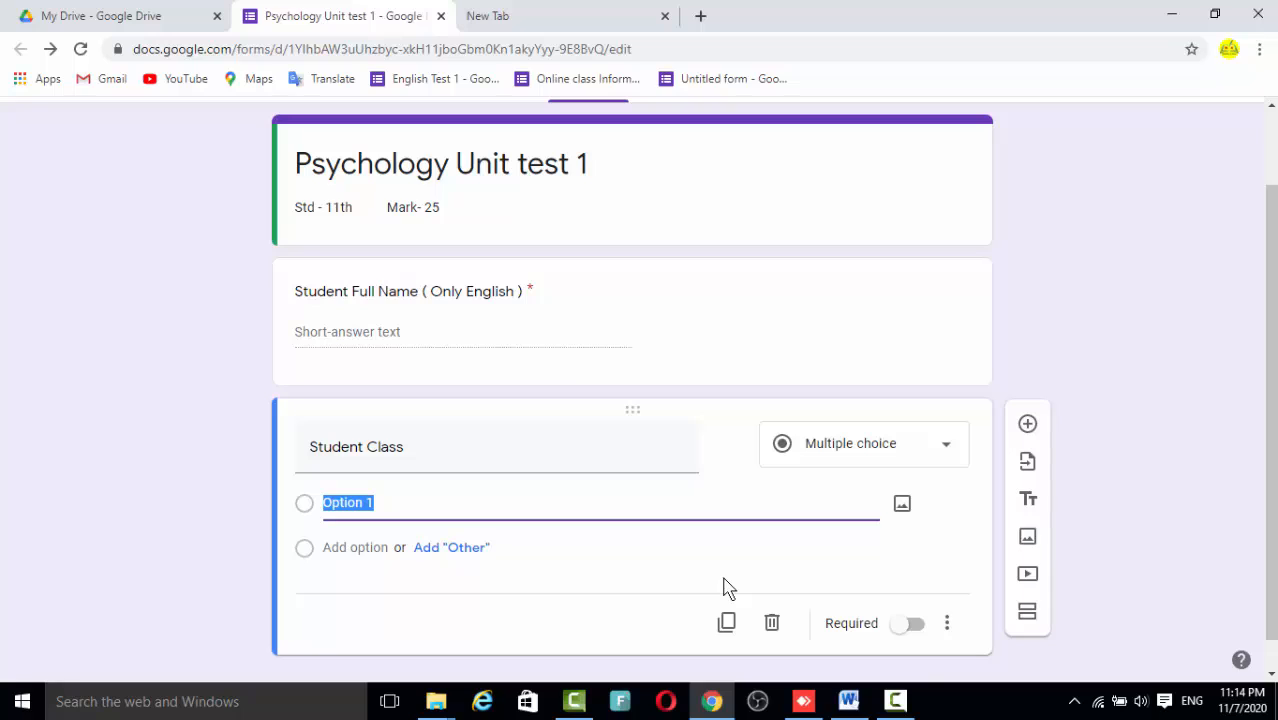
type("11 th")
left_click(357, 547)
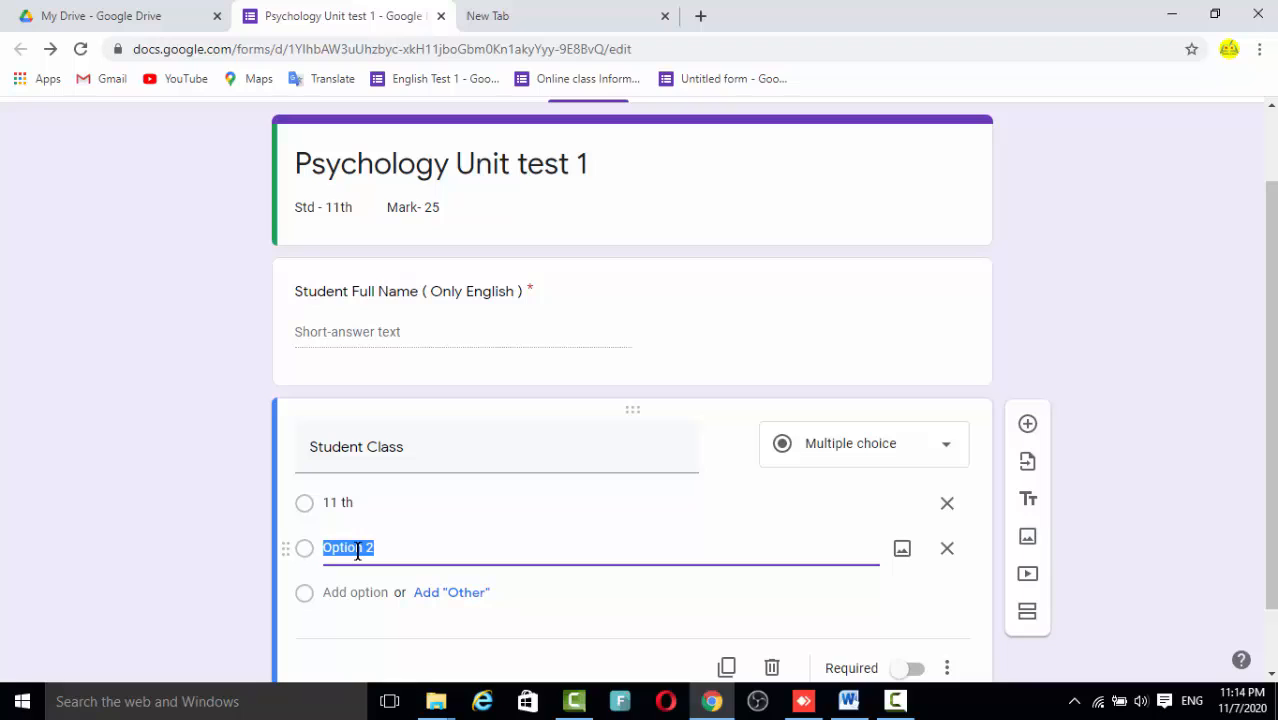
type("12 th")
scroll(448, 497, "down", 1)
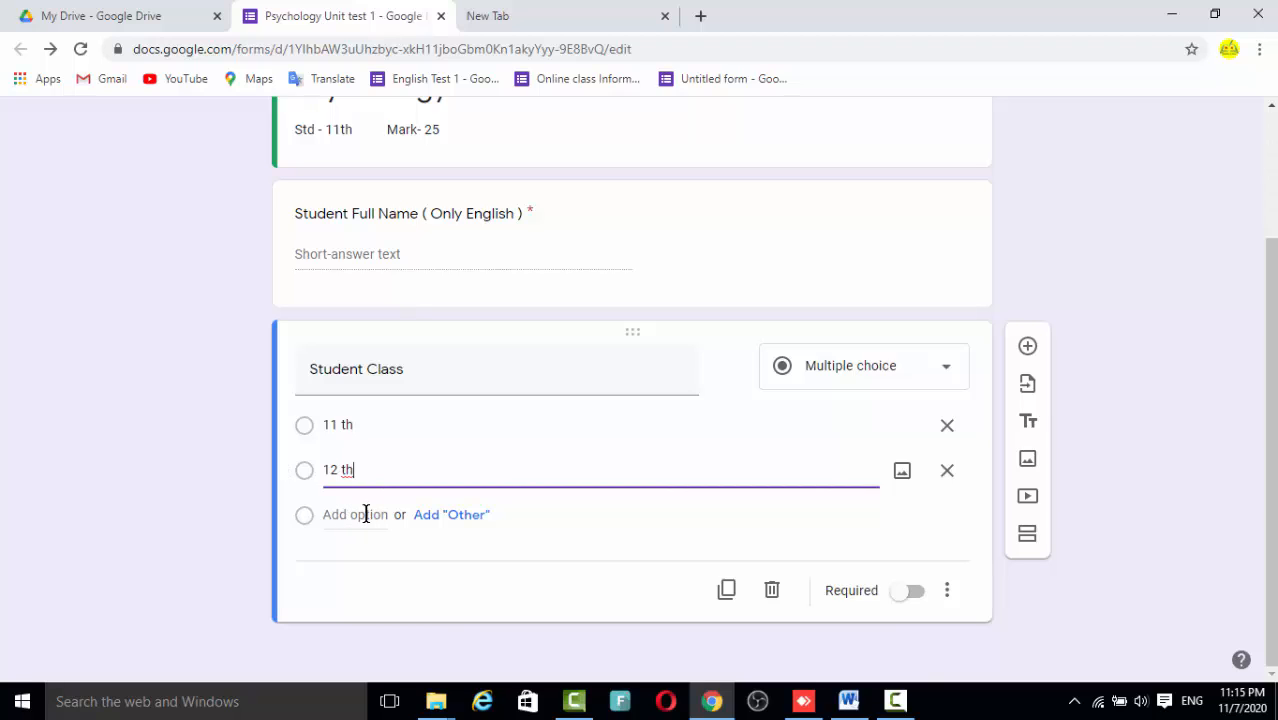
- Add an "Other" option to the Student Class question and remove it again
left_click(462, 516)
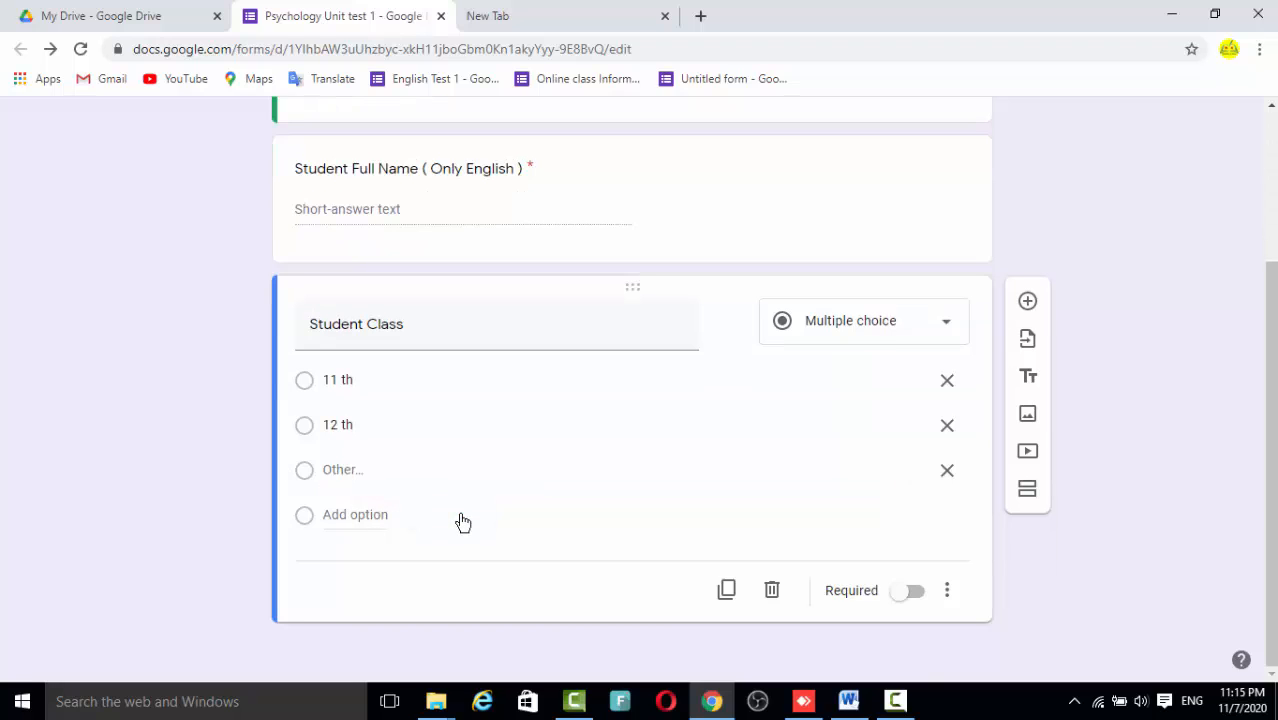
double_click(336, 478)
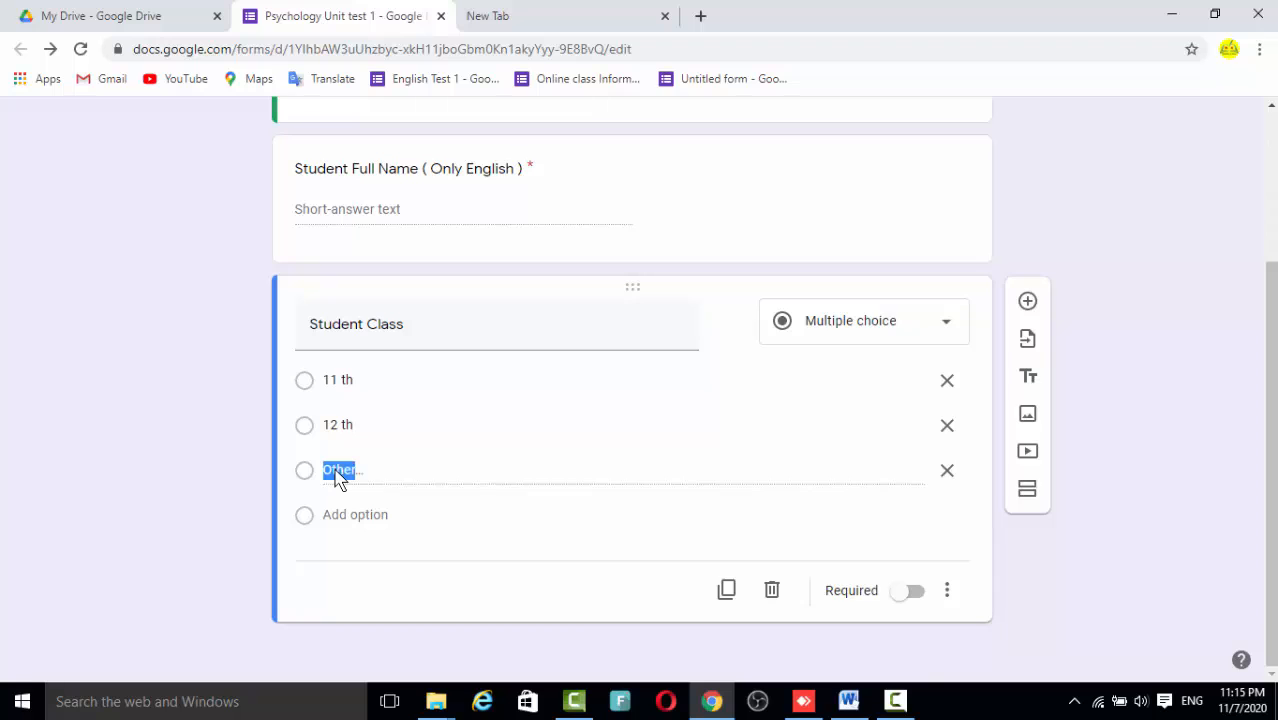
left_click(946, 474)
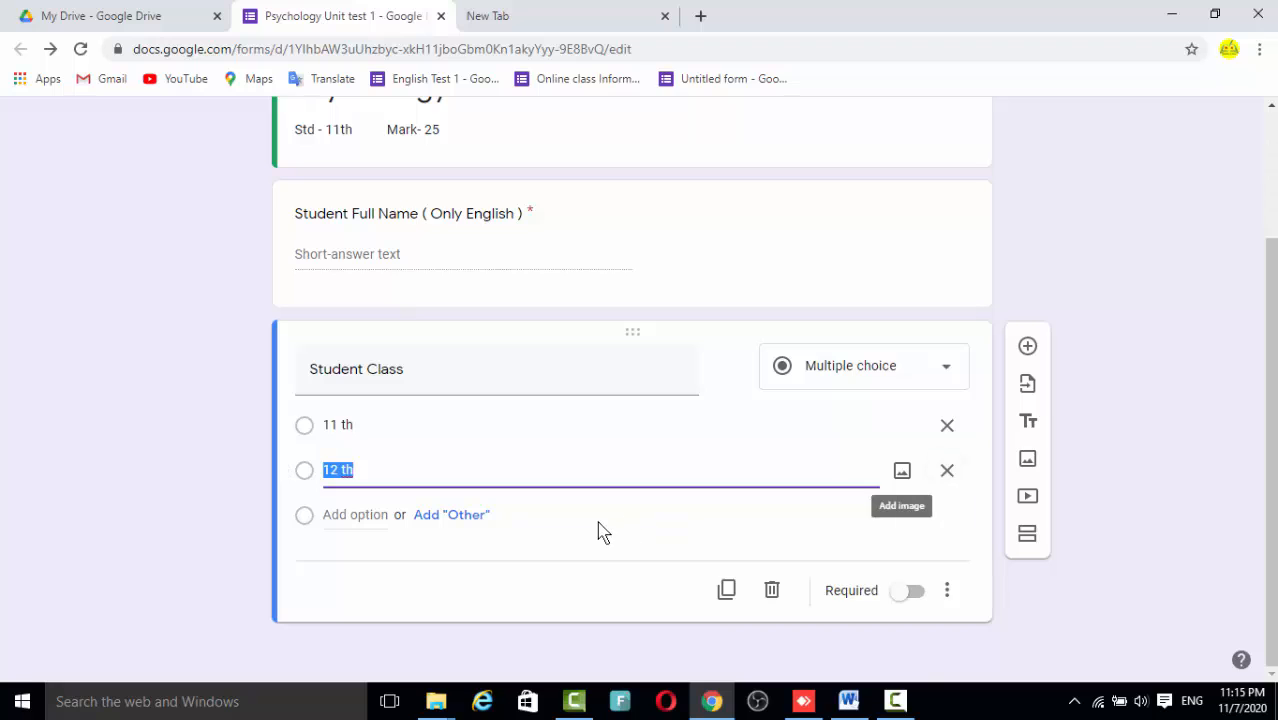
- Make the Student Class question required and duplicate it
left_click(915, 593)
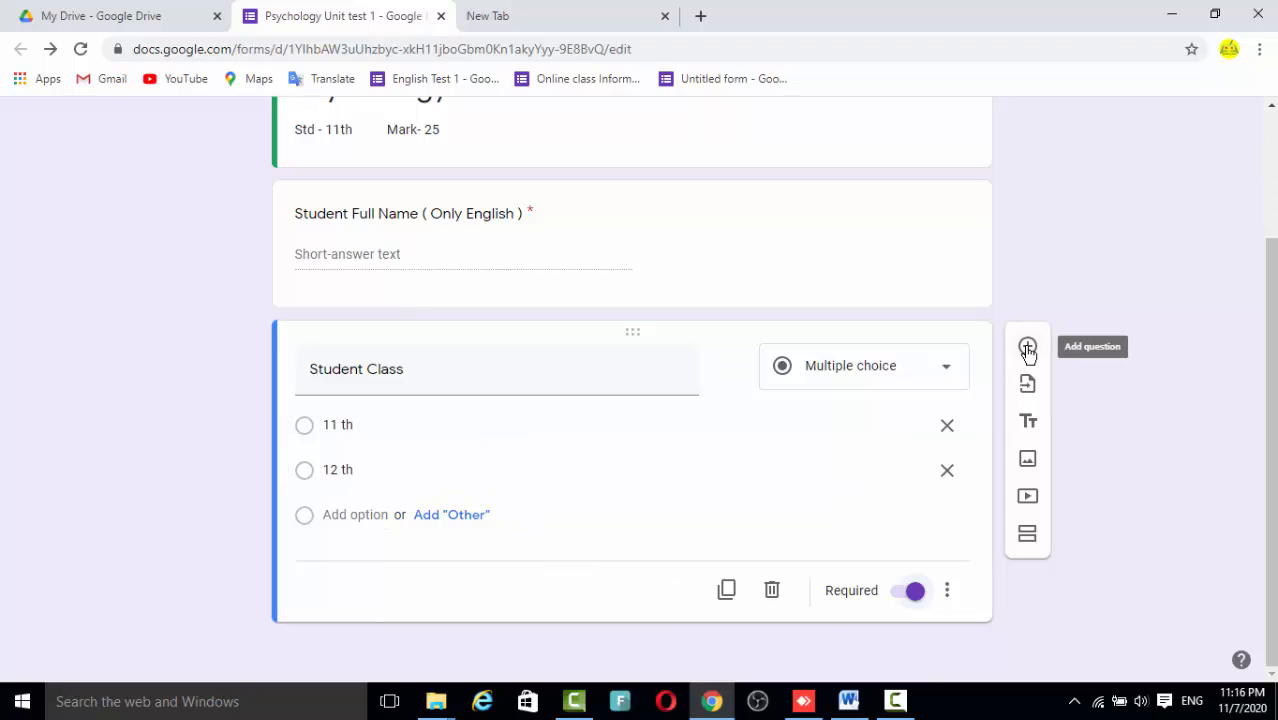
left_click(721, 598)
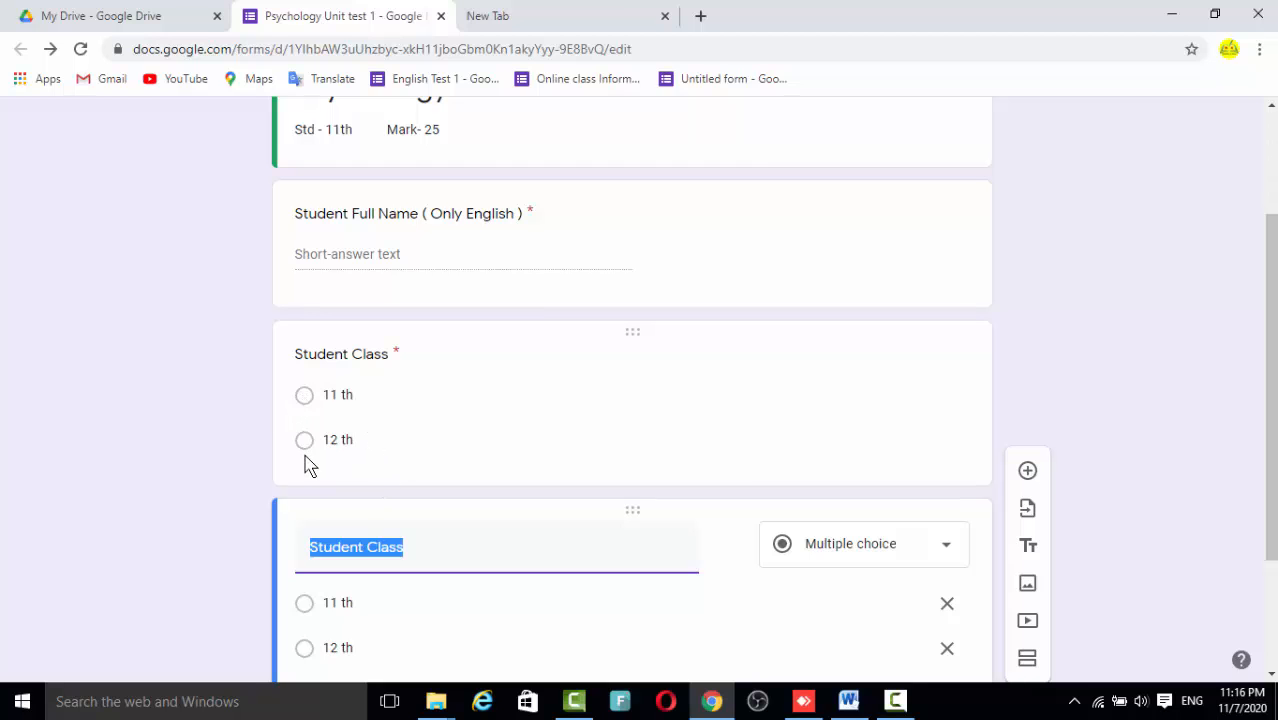
- Rename the duplicated Student Class question as "Student Faculty"
scroll(493, 431, "down", 2)
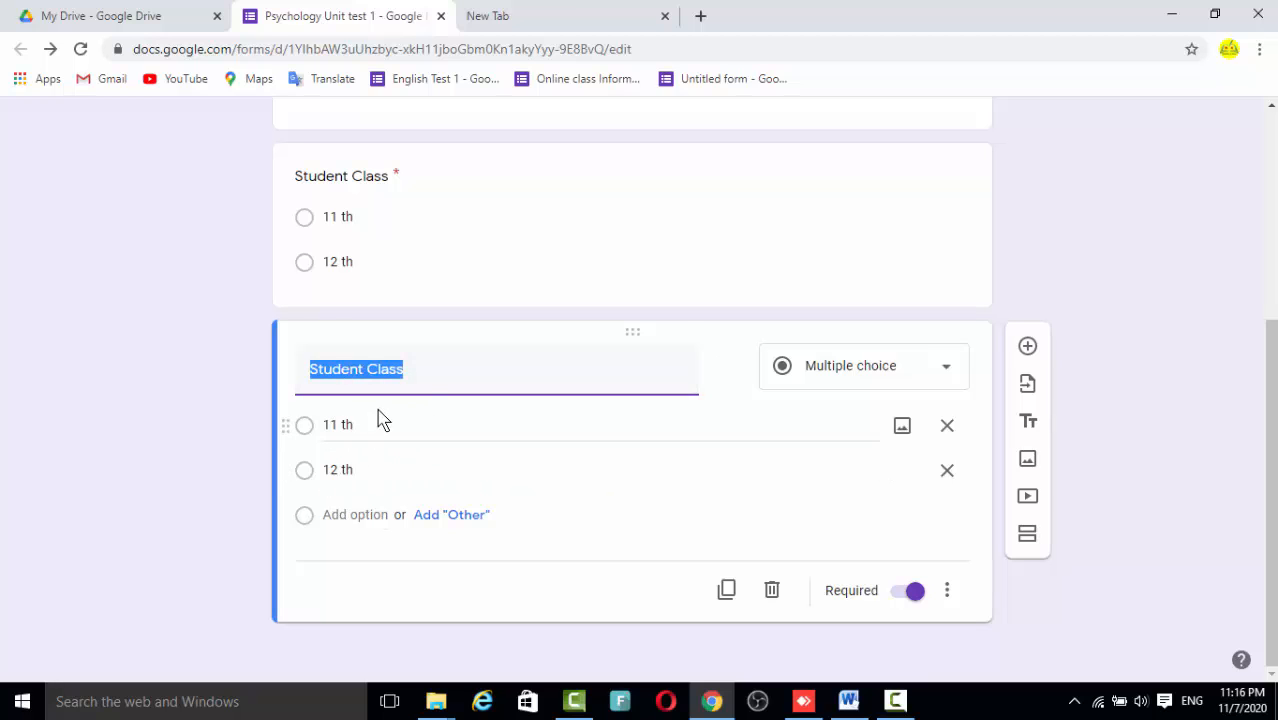
left_click(423, 369)
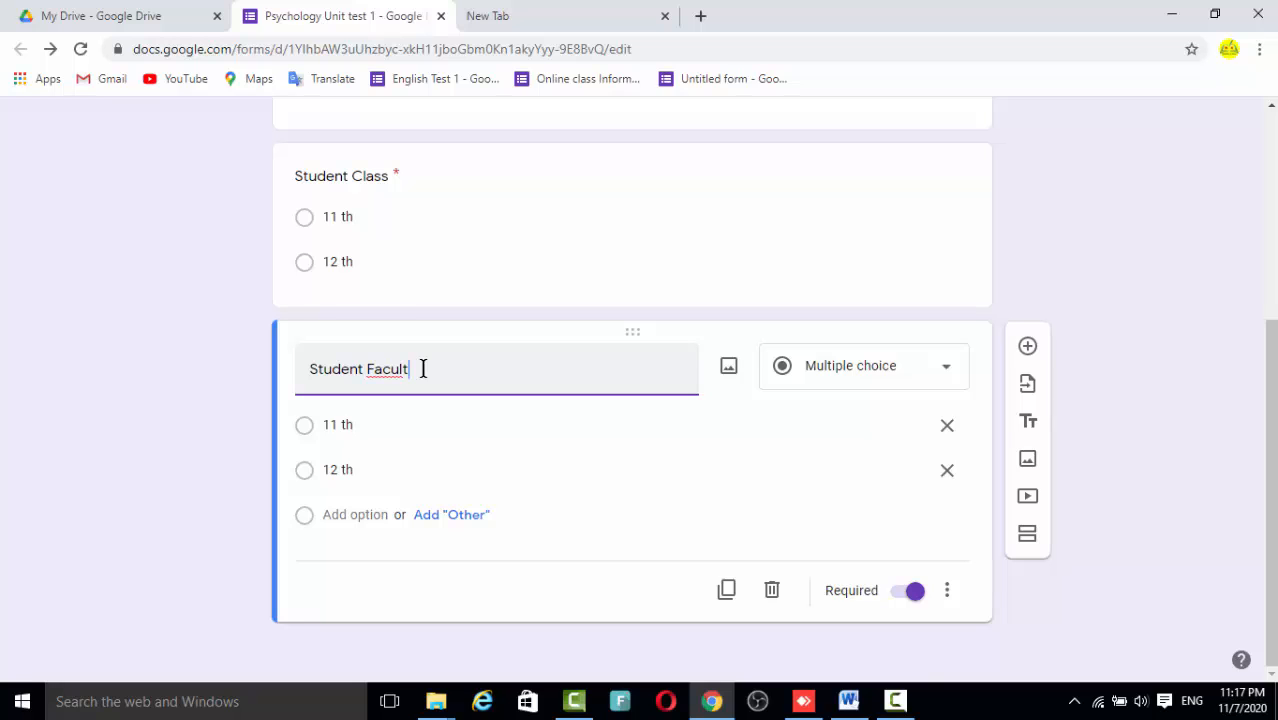
type("y")
- Replace the Student Faculty options with "Arts" and "Com", and add "Sci" as a third option
left_click(394, 424)
triple_click(385, 424)
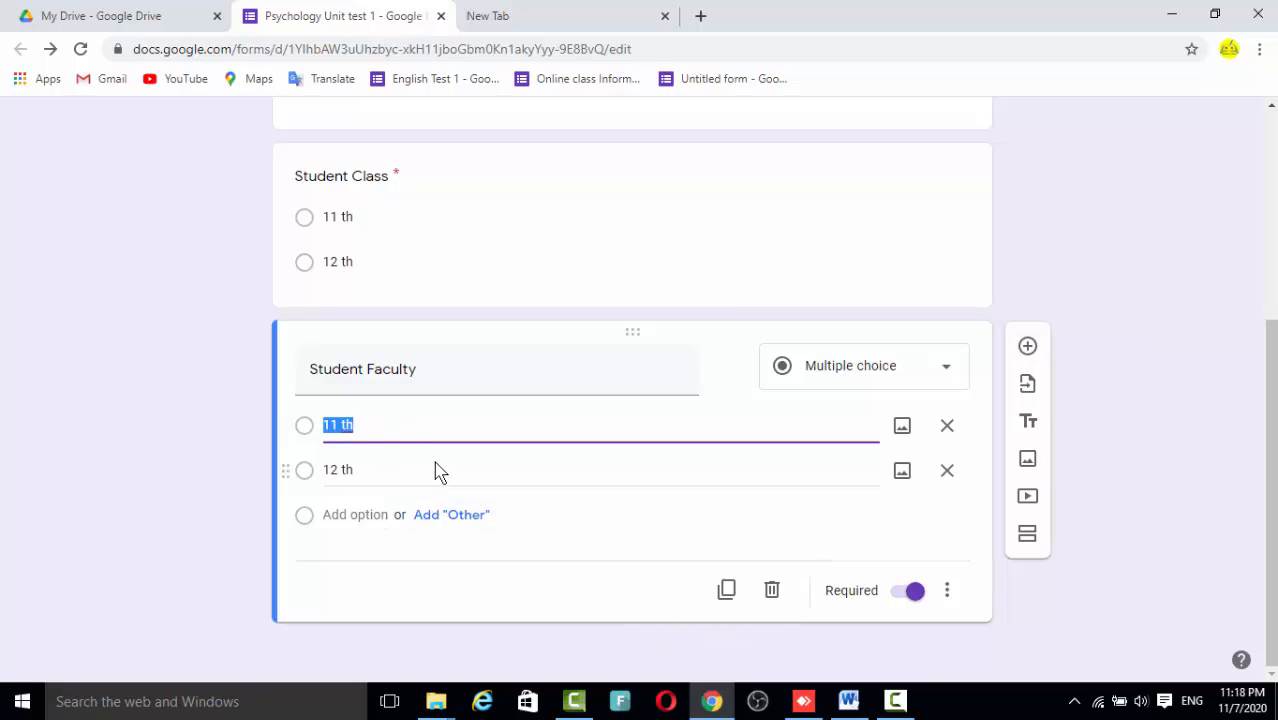
type("Arts")
left_click(366, 467)
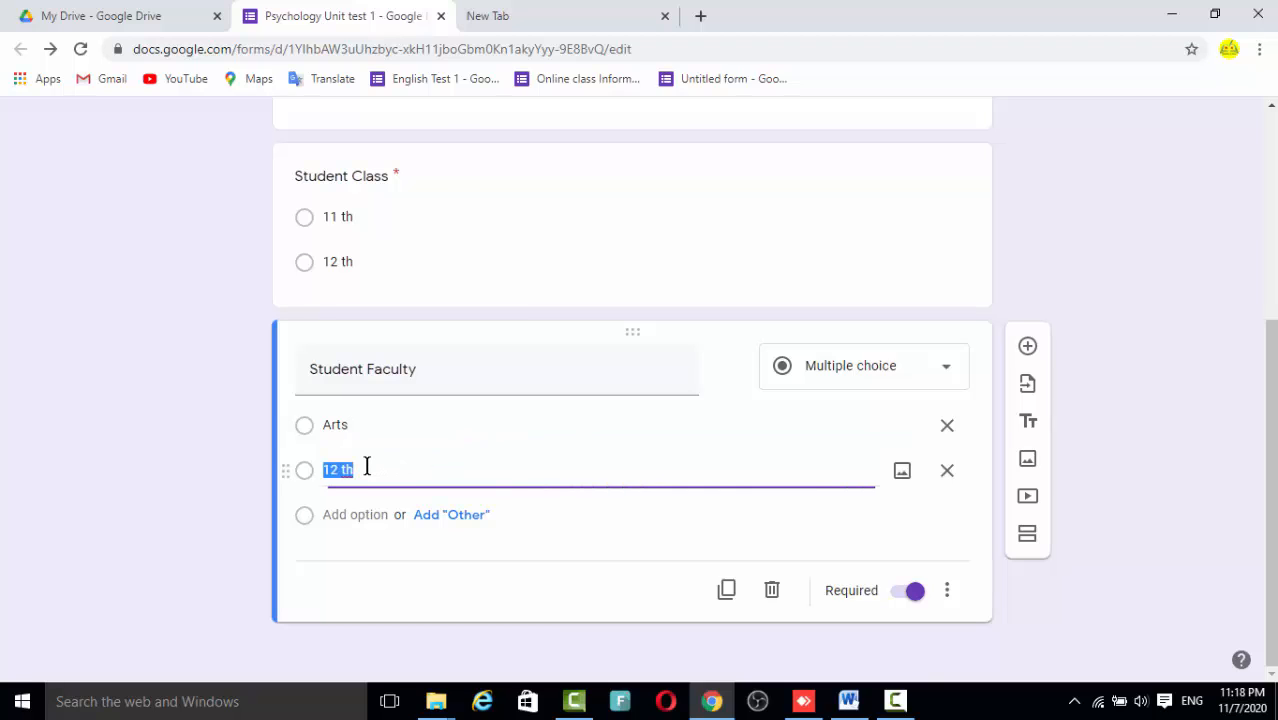
type("Comm")
left_click(352, 512)
type("S")
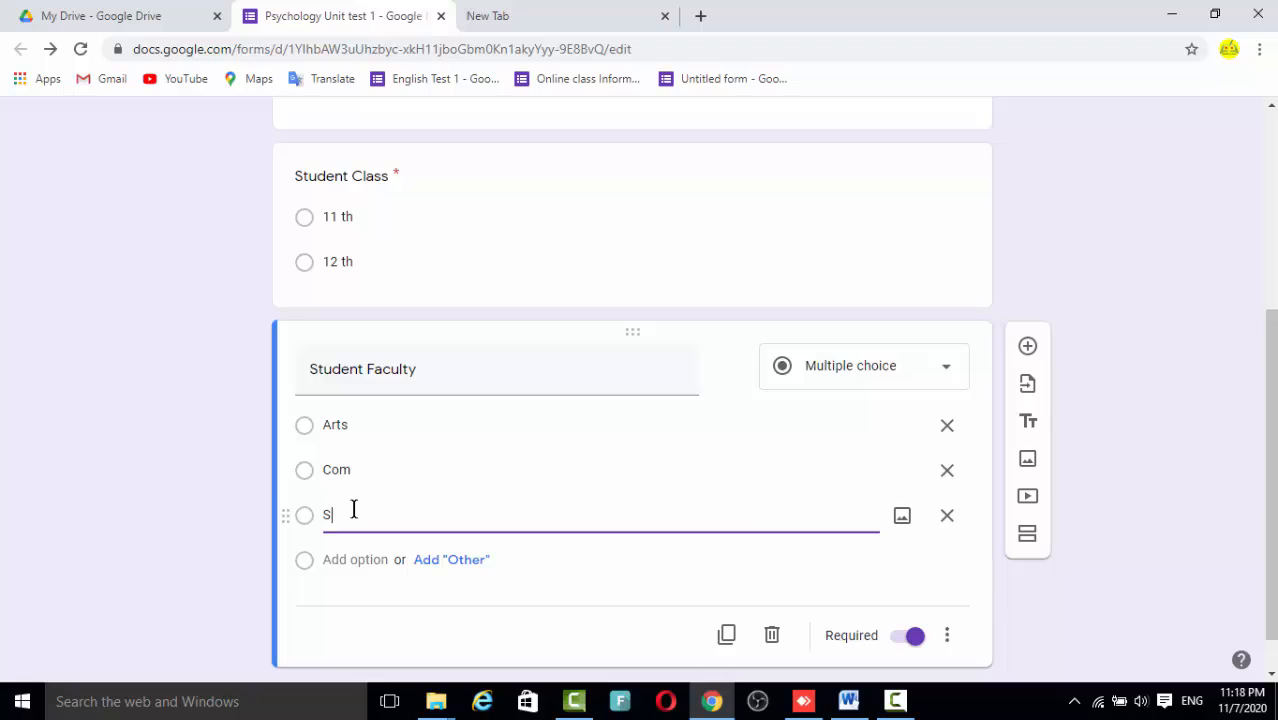
type("ci")
scroll(442, 557, "down", 1)
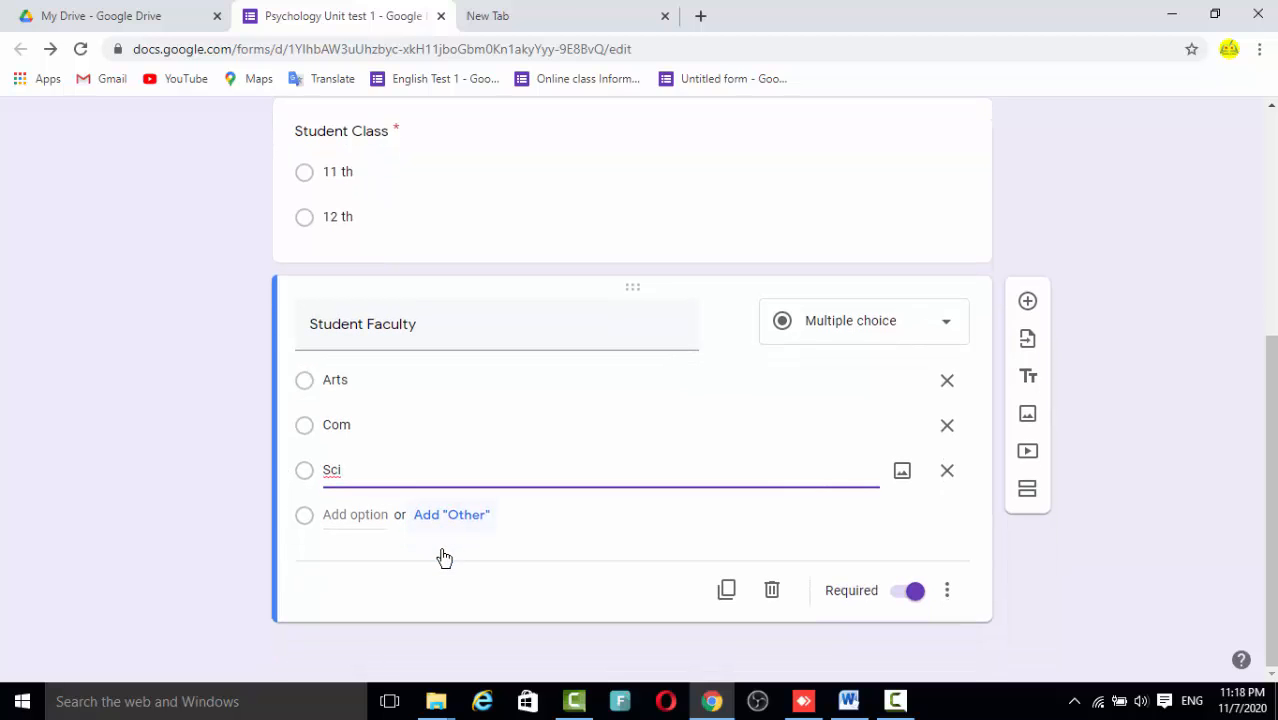
- Duplicate the Student Faculty question and rename the copy as "Student Div"
left_click(724, 591)
left_click(710, 588)
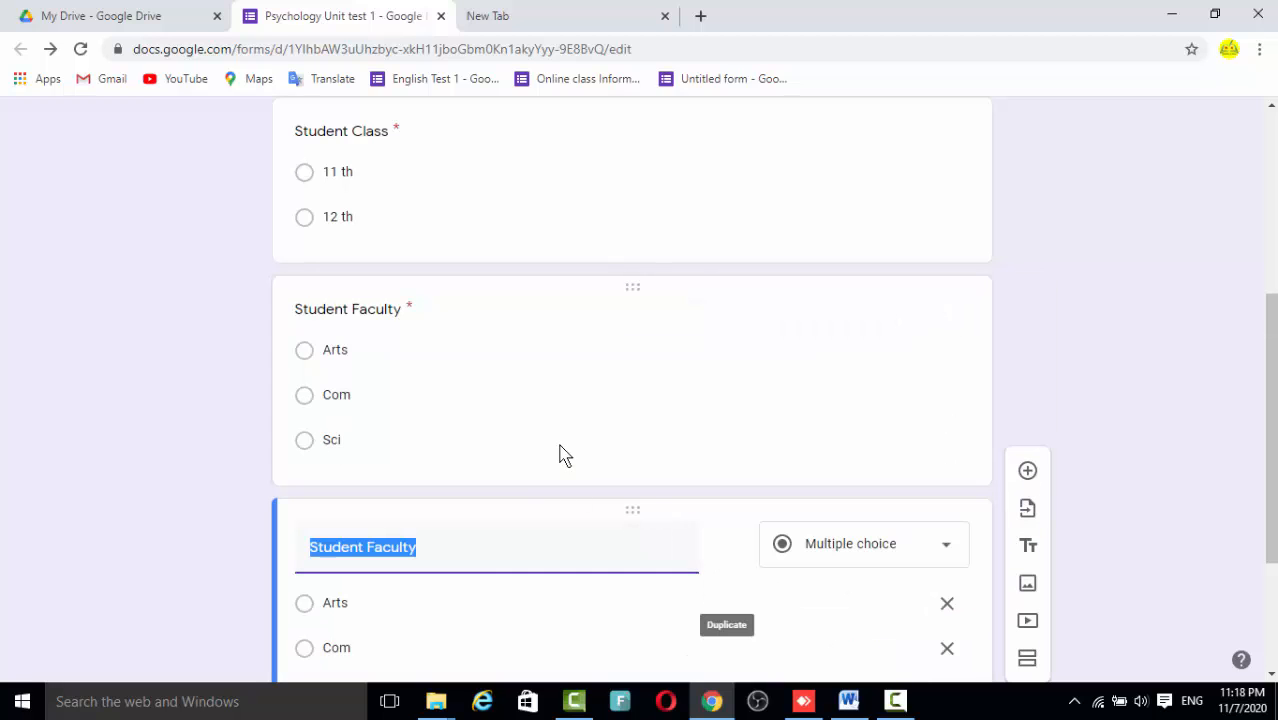
left_click(420, 549)
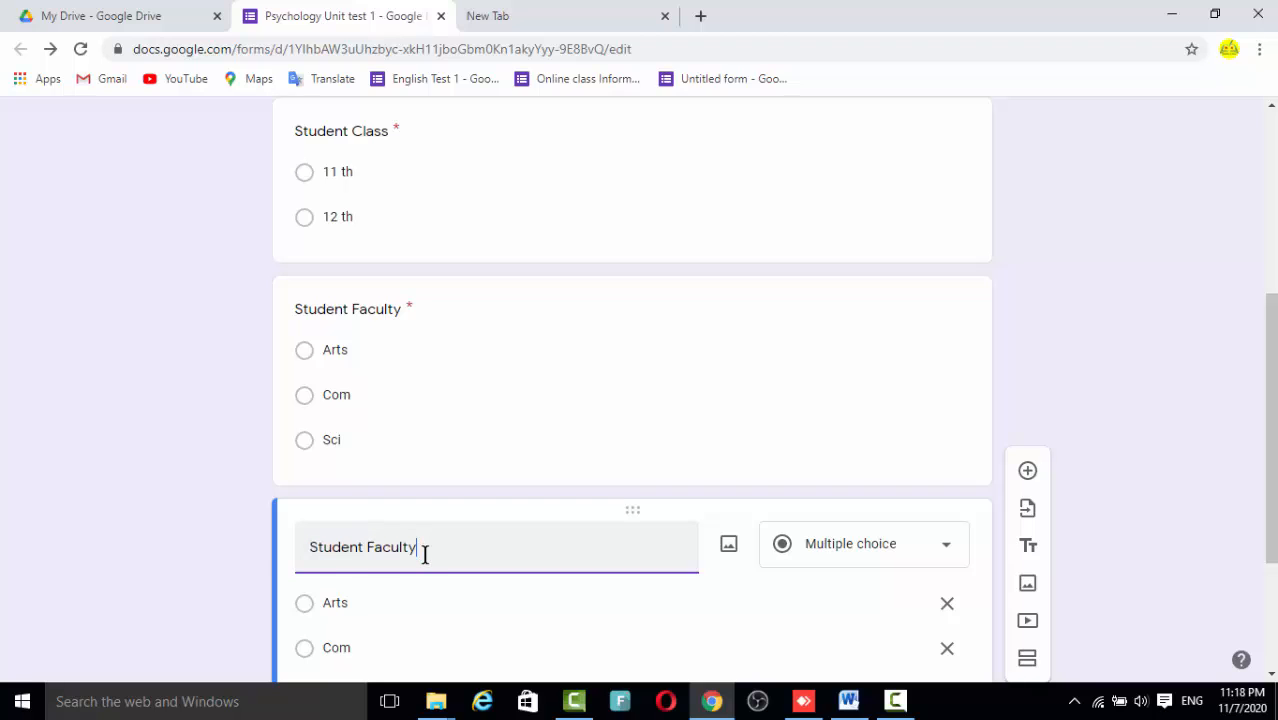
key("BackSpace")
key("BackSpace")
key("BackSpace")
key("BackSpace")
key("BackSpace")
type("Di")
type("c")
key("BackSpace")
type("v")
- Replace the three answer options of the Student Div question with "A", "B" and "C"
scroll(451, 569, "down", 2)
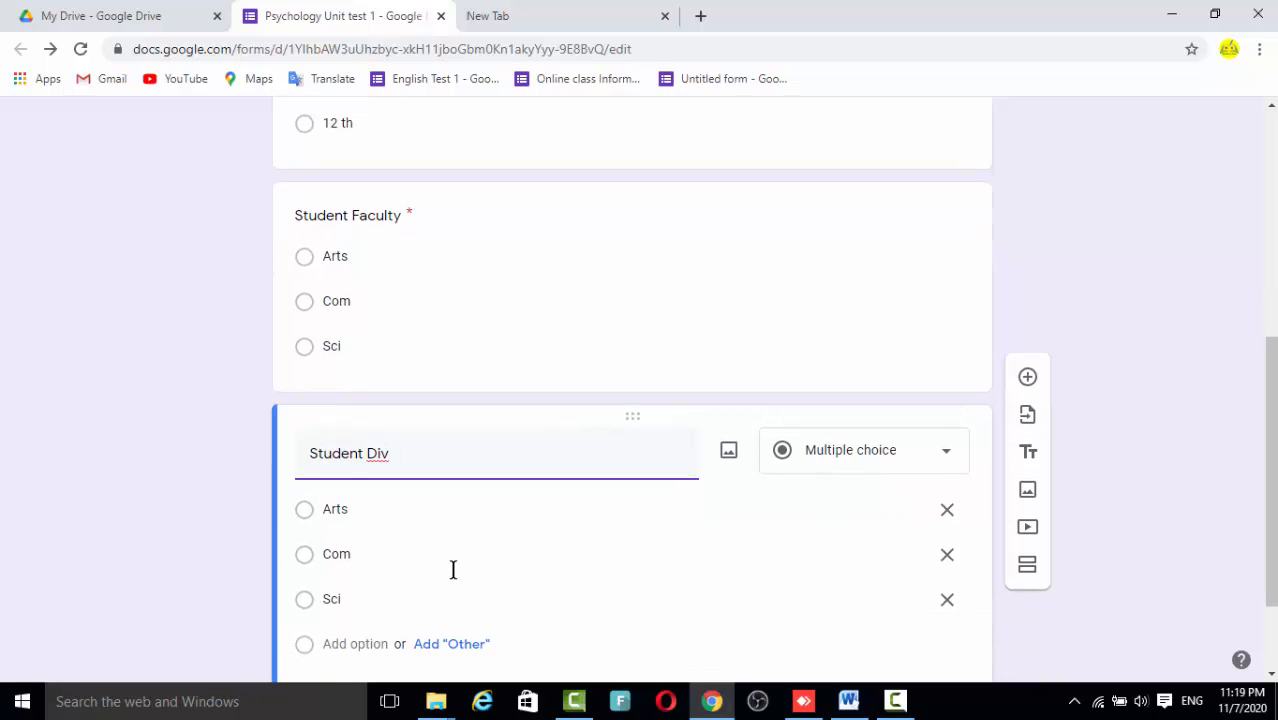
double_click(351, 415)
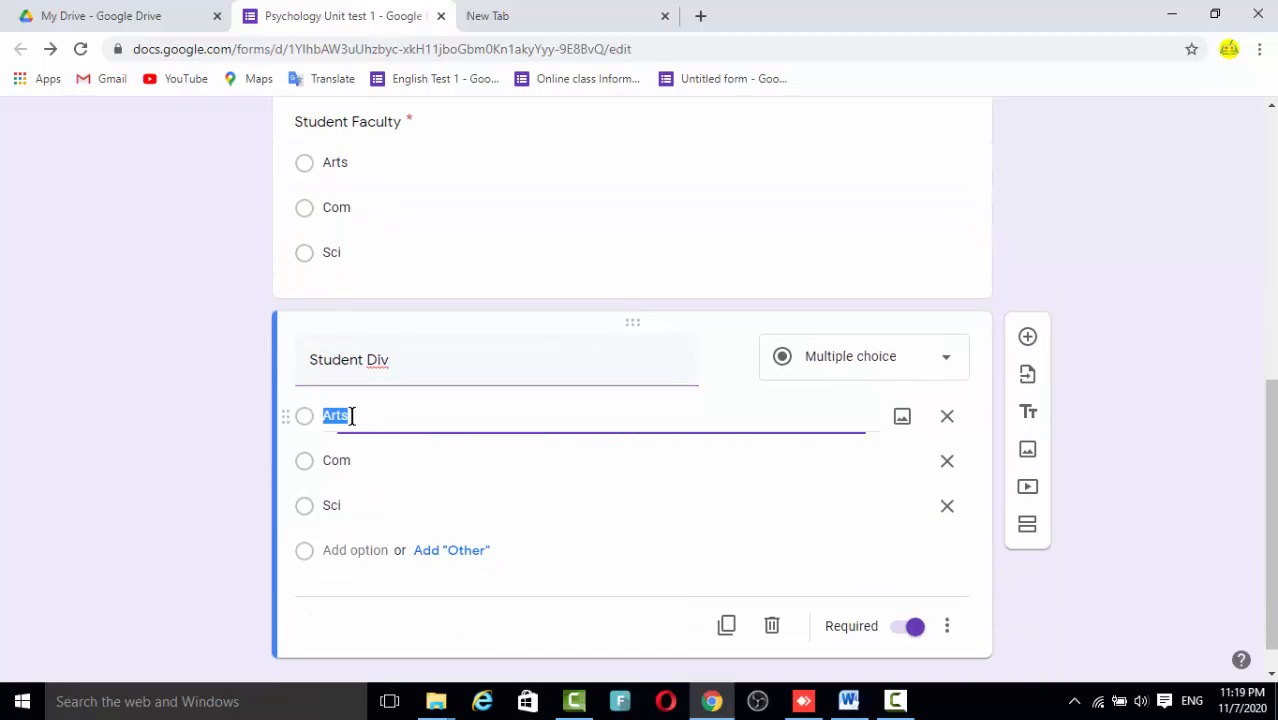
type("B")
double_click(336, 459)
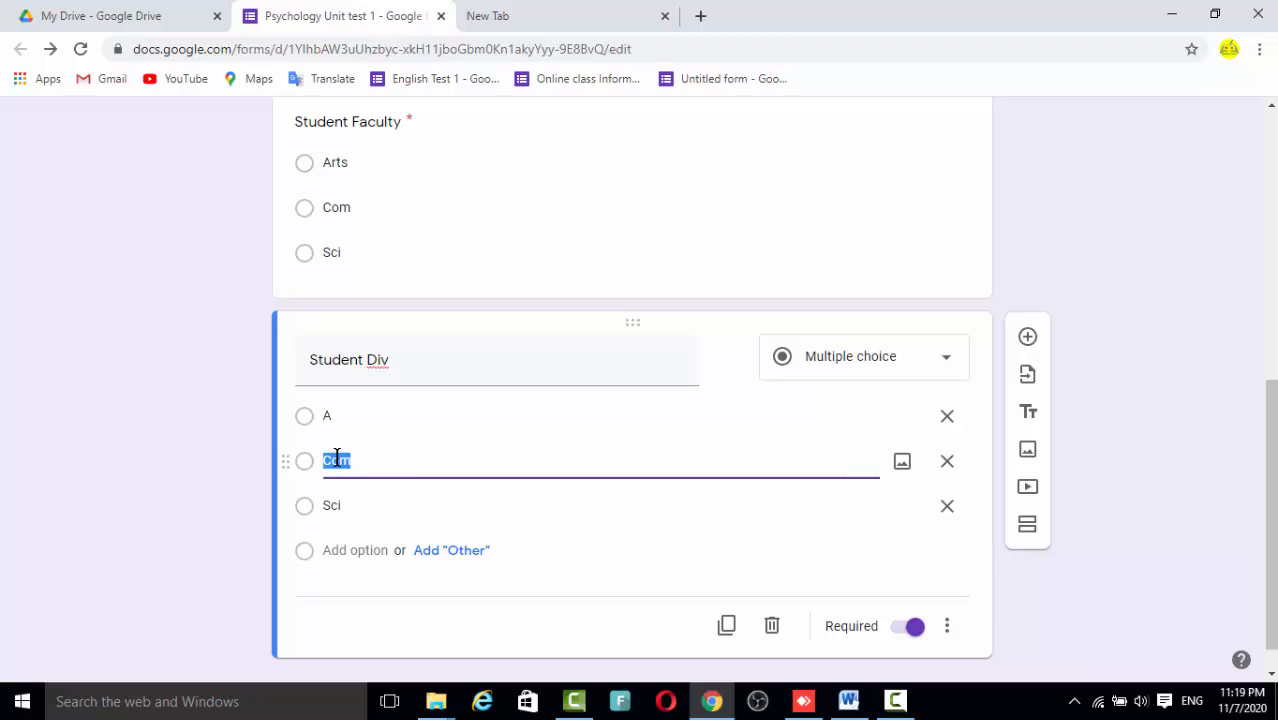
type("B")
double_click(343, 505)
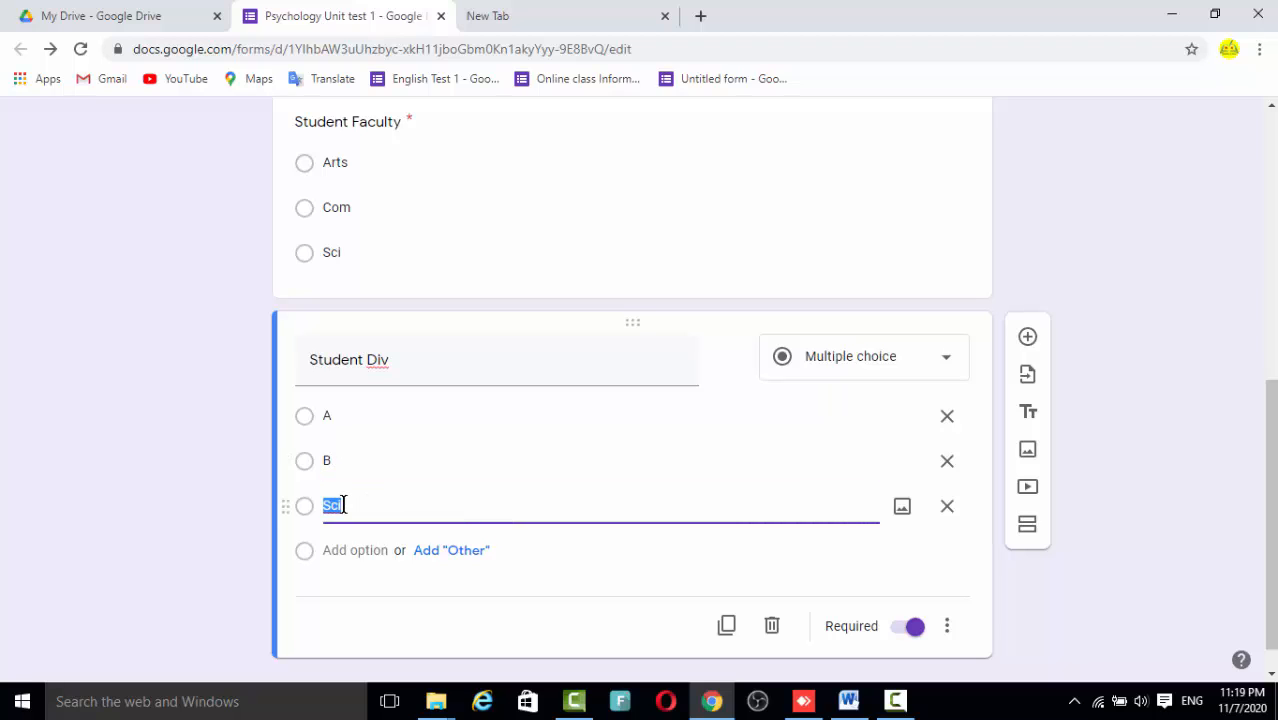
type("C")
scroll(759, 576, "down", 1)
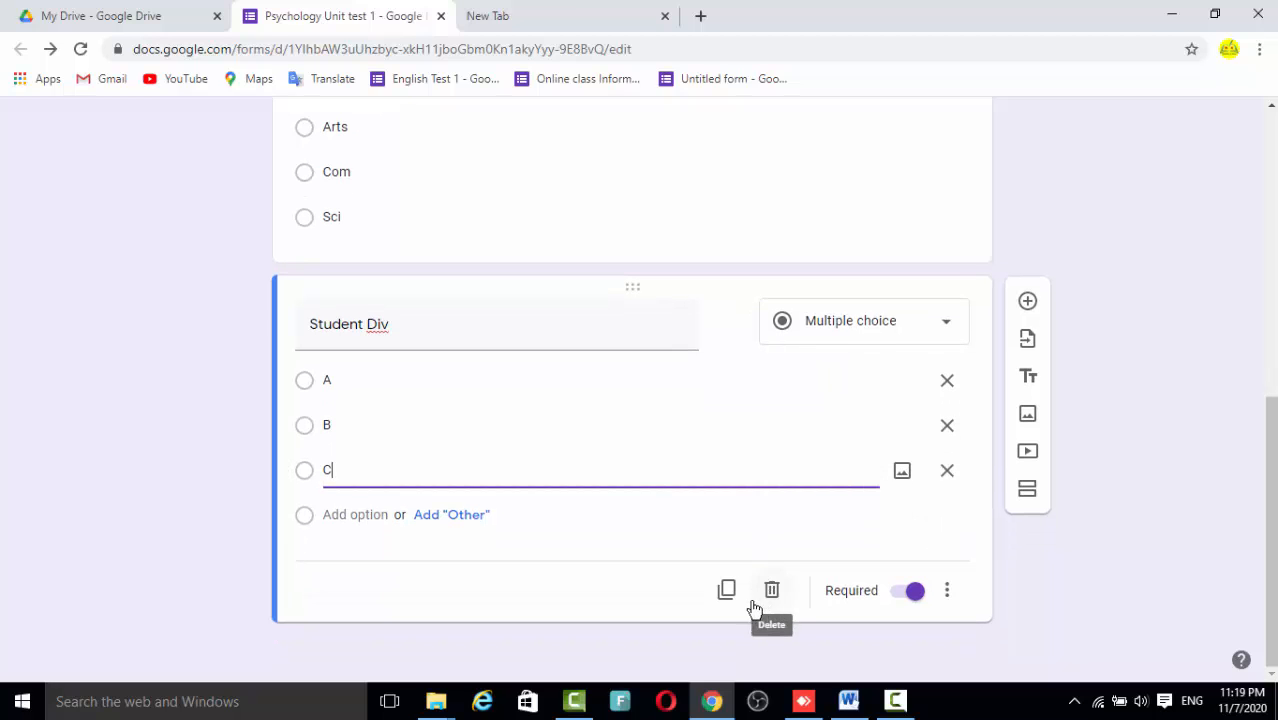
- Duplicate the Student Div question and rename the copy as "Student Roll No"
left_click(728, 591)
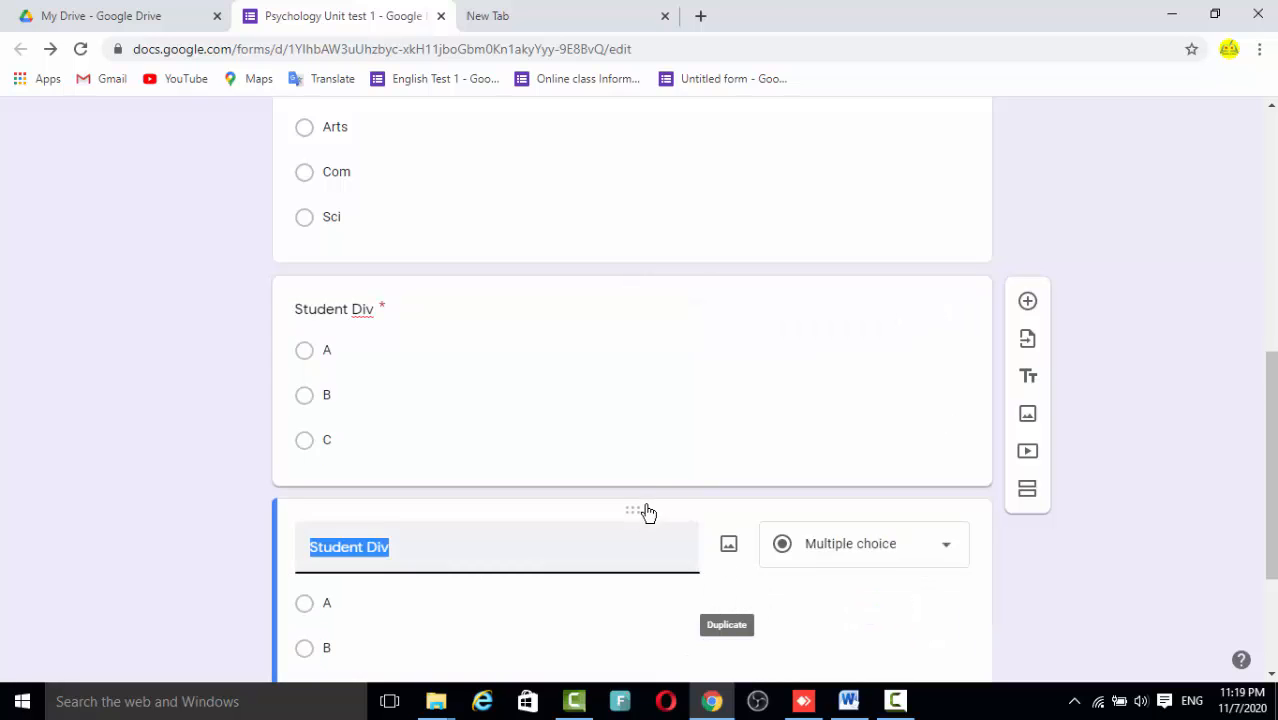
left_click(409, 325)
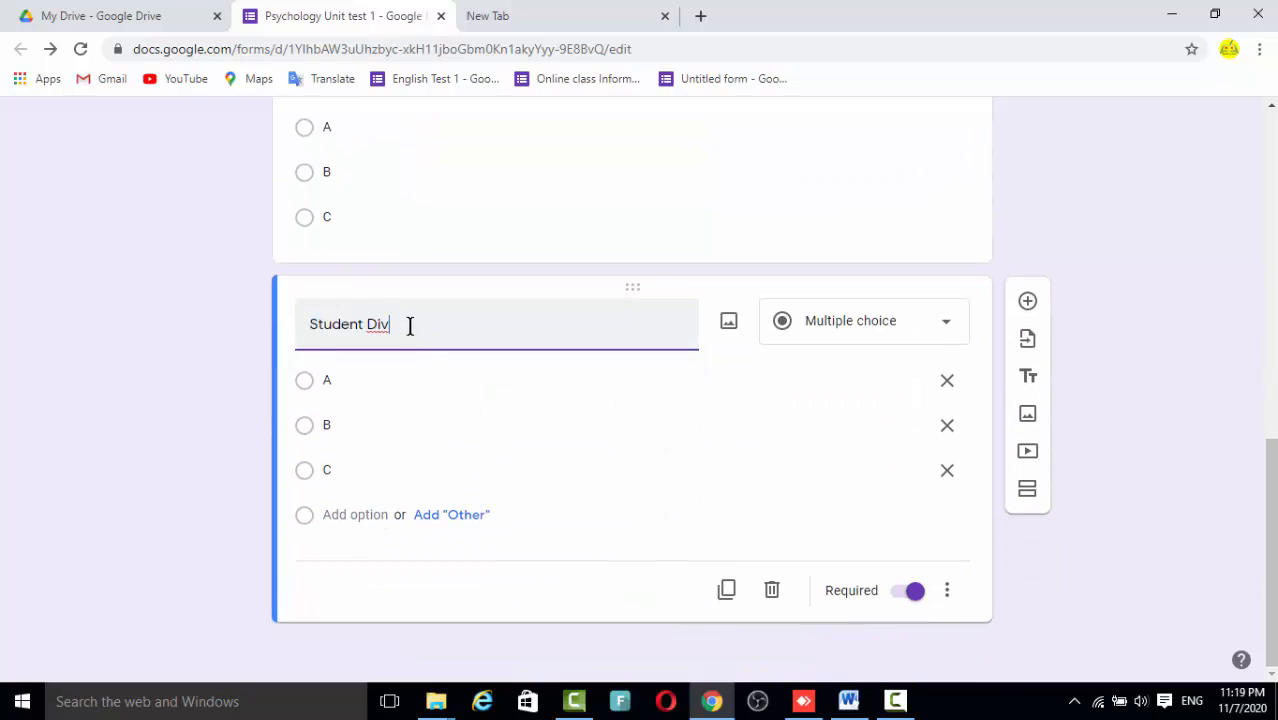
key("BackSpace")
key("BackSpace")
type("Raol")
key("BackSpace")
key("BackSpace")
type("oll No")
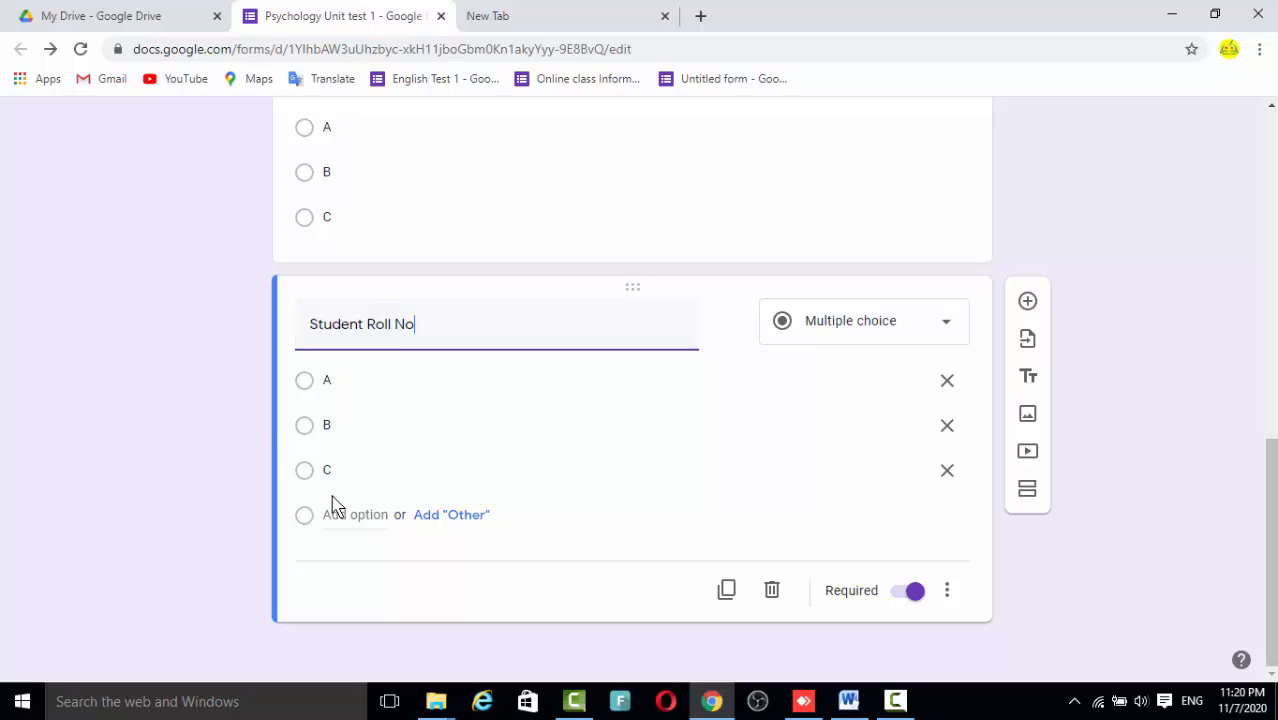
- Change the Student Roll No question to the Short answer type and turn on response validation for it
left_click(925, 332)
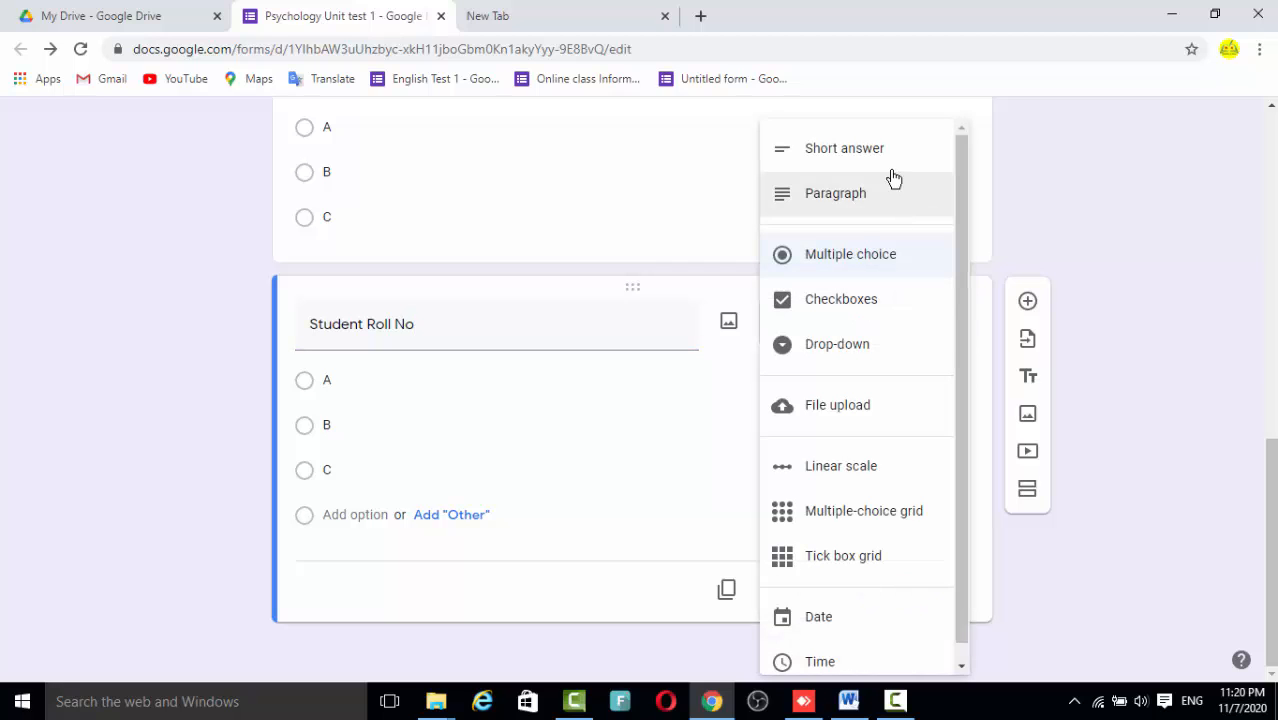
left_click(860, 157)
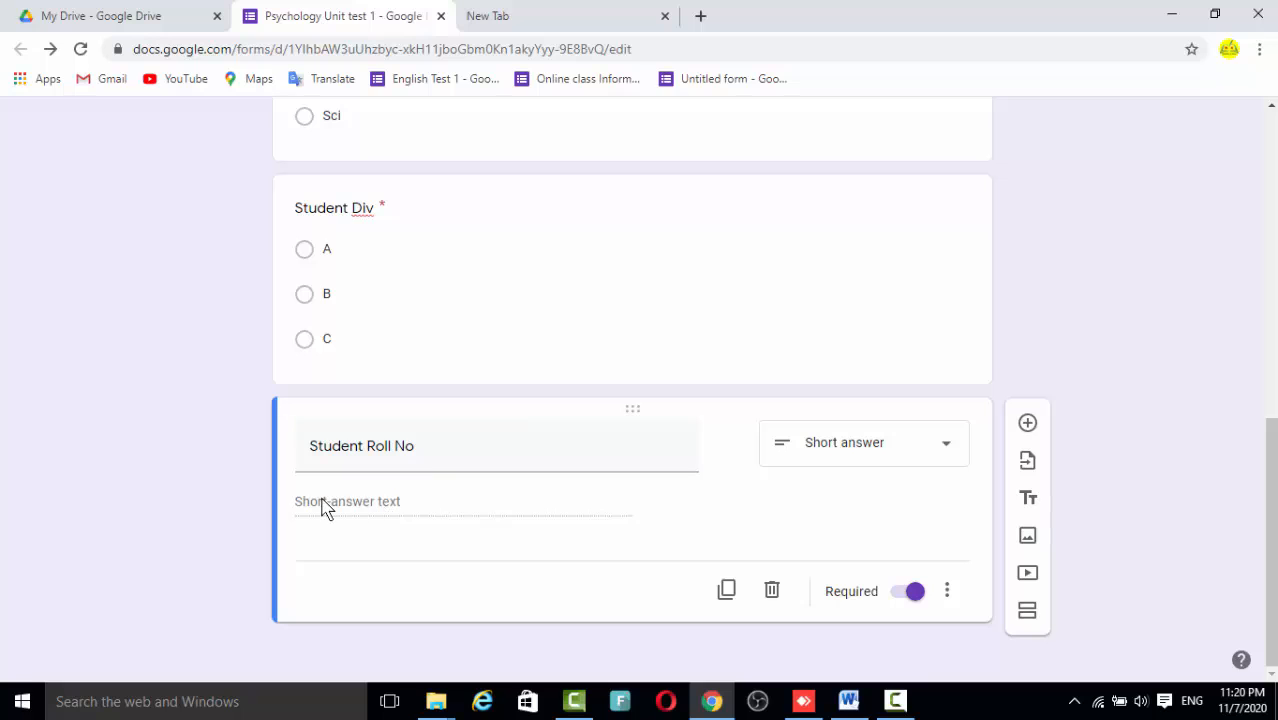
left_click(947, 591)
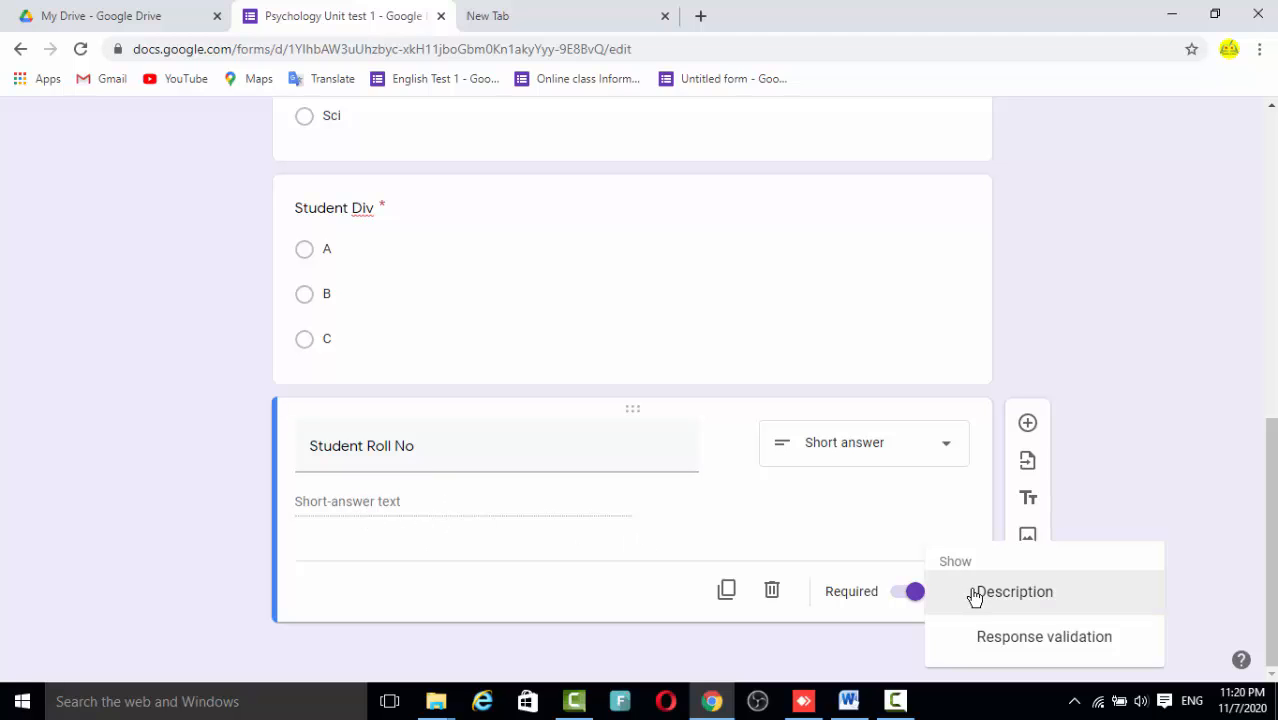
left_click(923, 515)
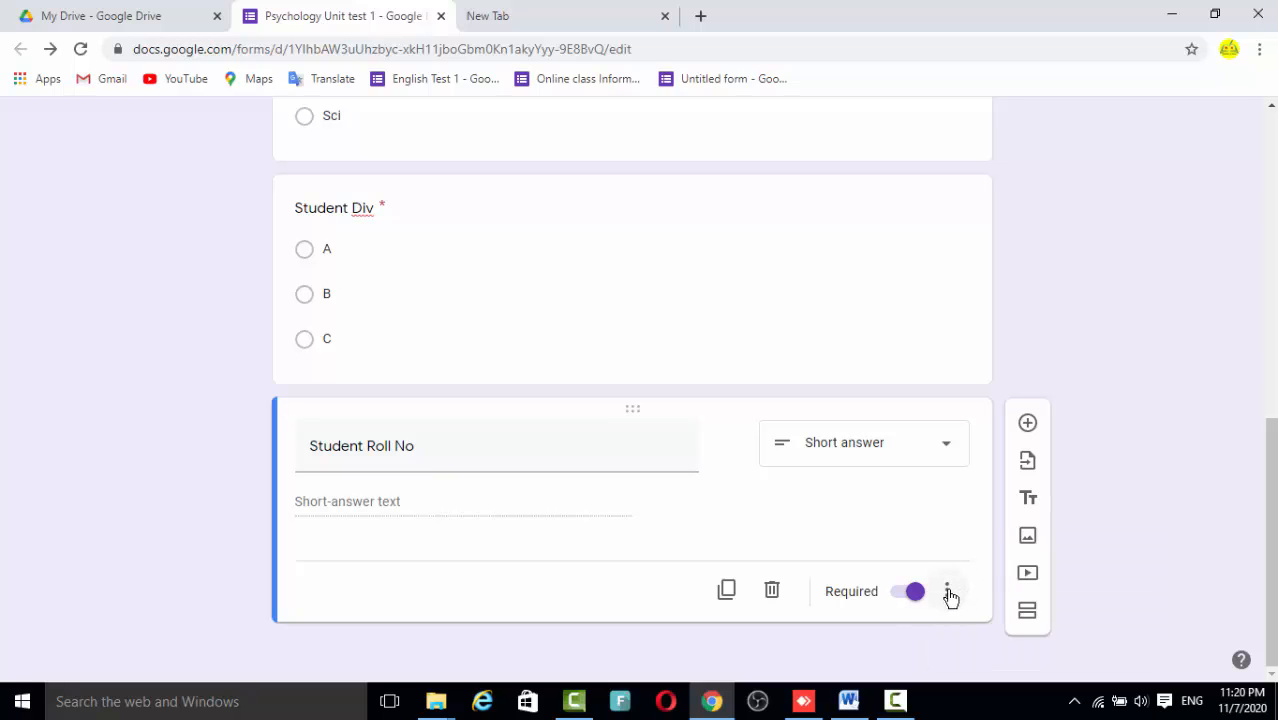
left_click(948, 594)
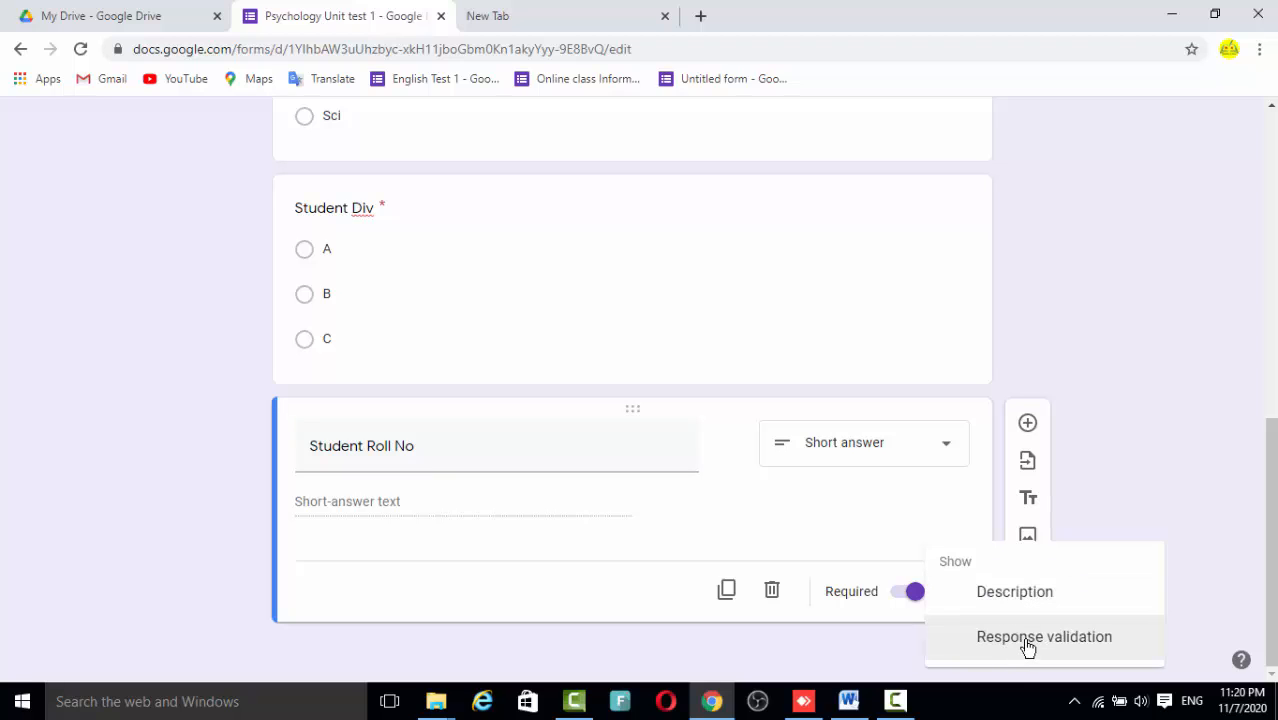
left_click(1028, 640)
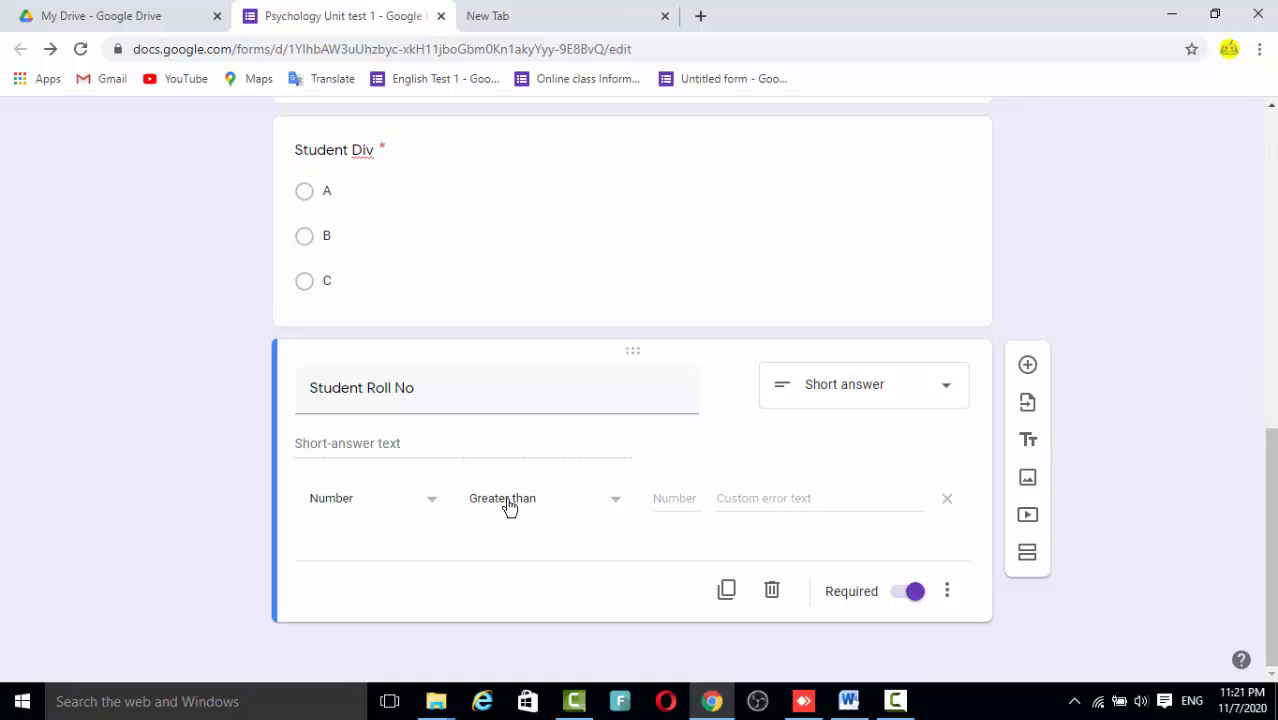
- Set the Student Roll No validation to accept a Number Between 1 and 120
left_click(429, 502)
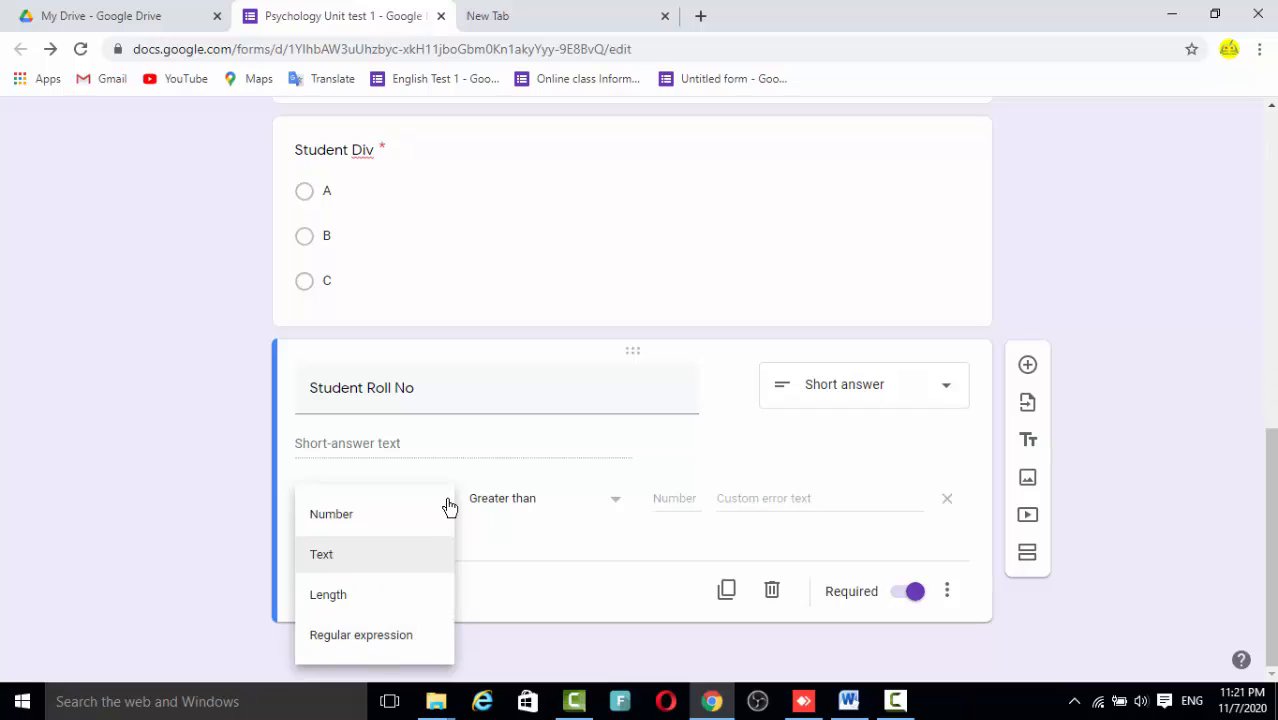
left_click(346, 524)
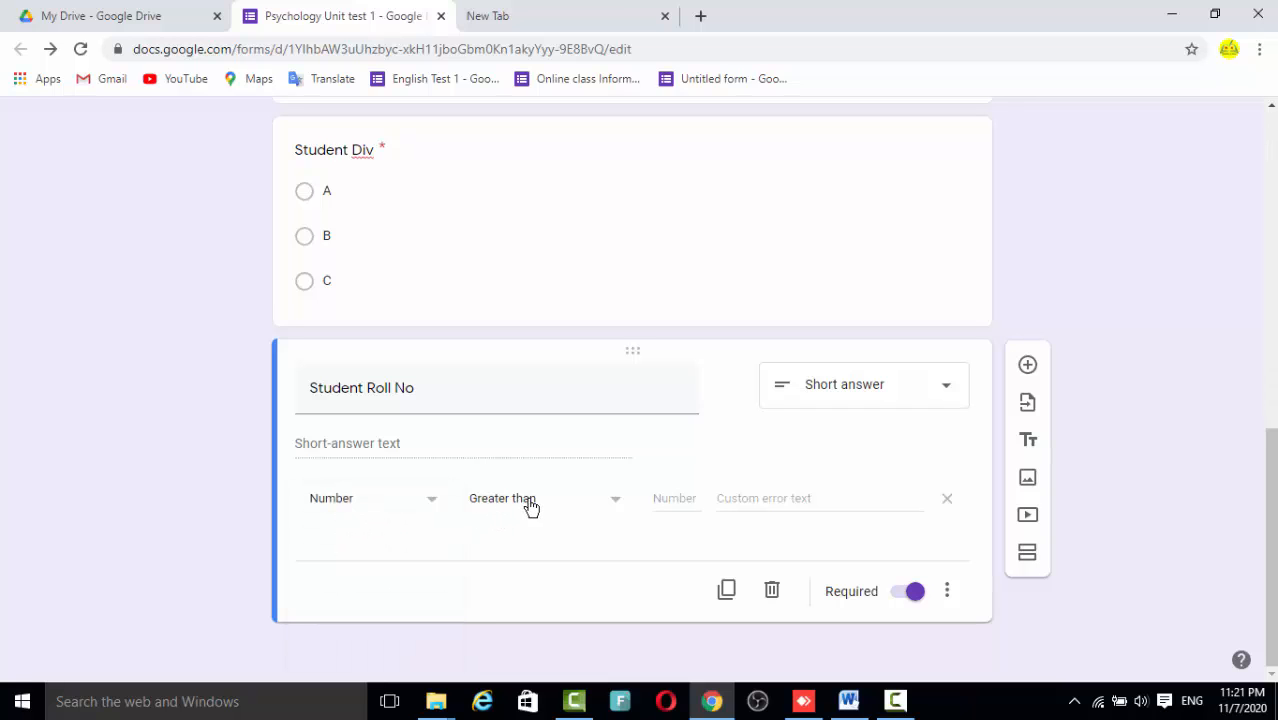
left_click(567, 504)
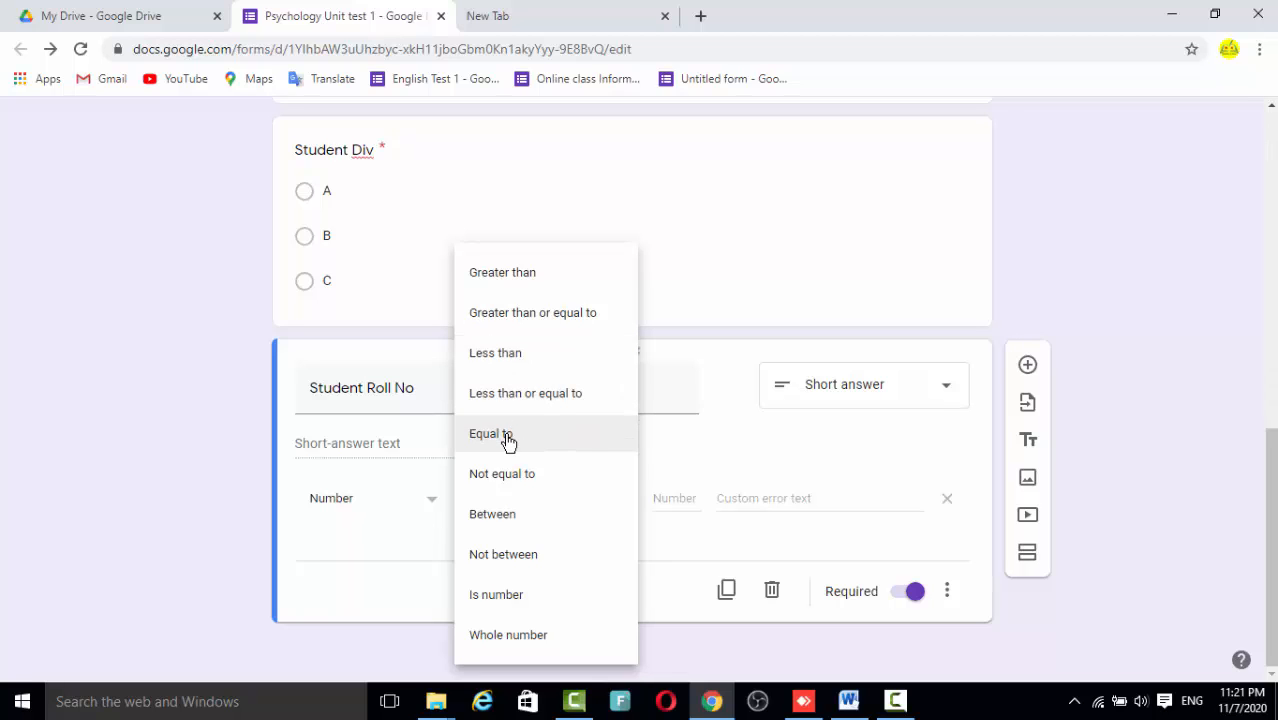
left_click(500, 519)
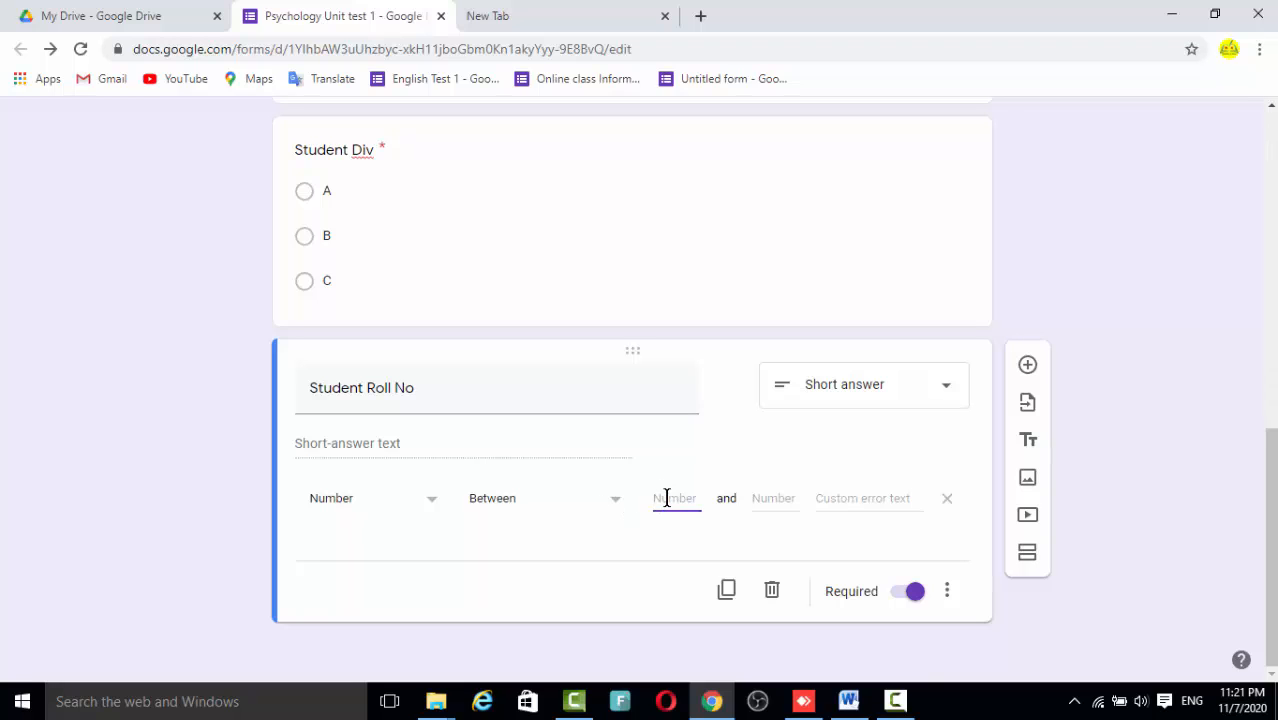
type("1")
type("12")
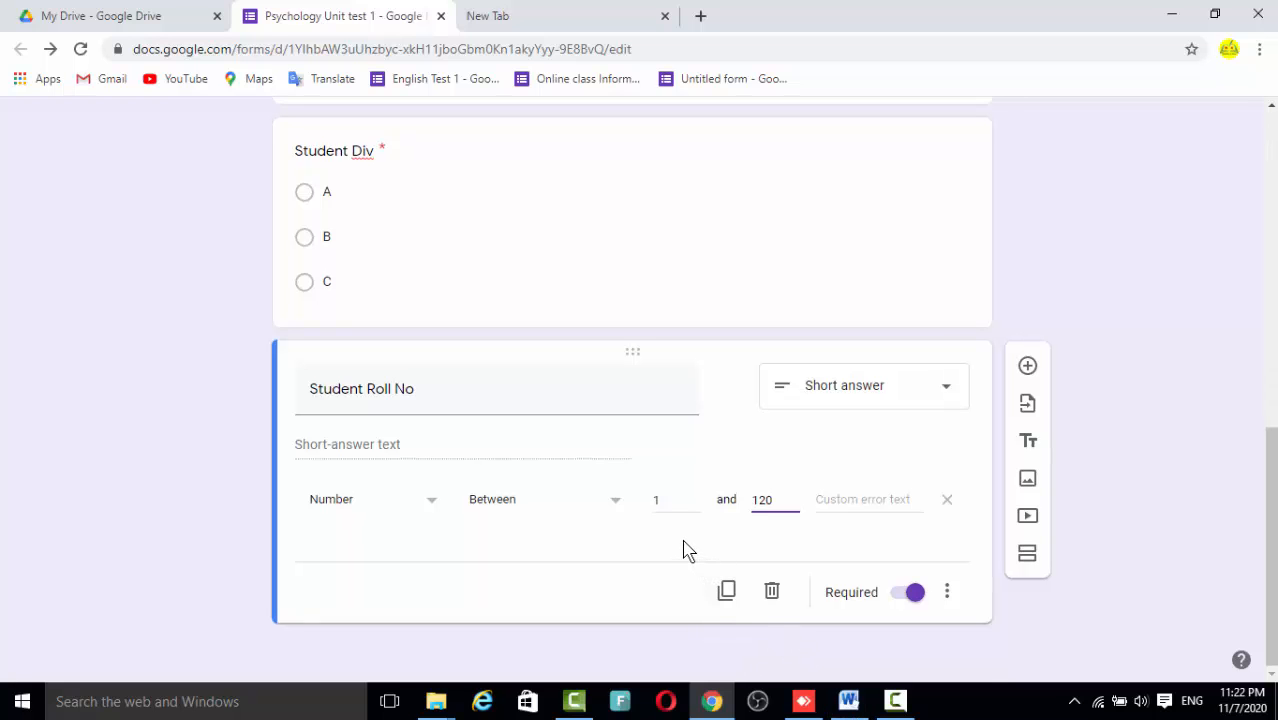
- Review the whole form from its title through the name, class, faculty, division and roll number questions
scroll(685, 549, "up", 4)
scroll(685, 549, "up", 5)
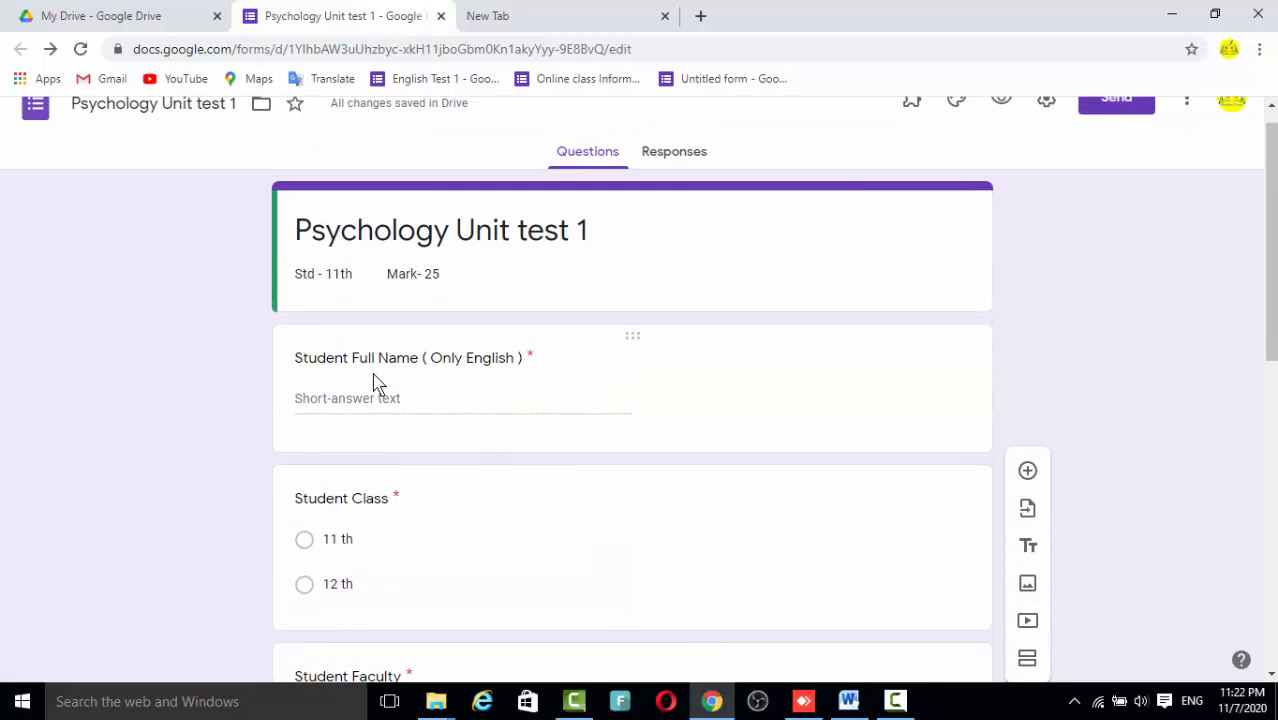
scroll(418, 516, "down", 1)
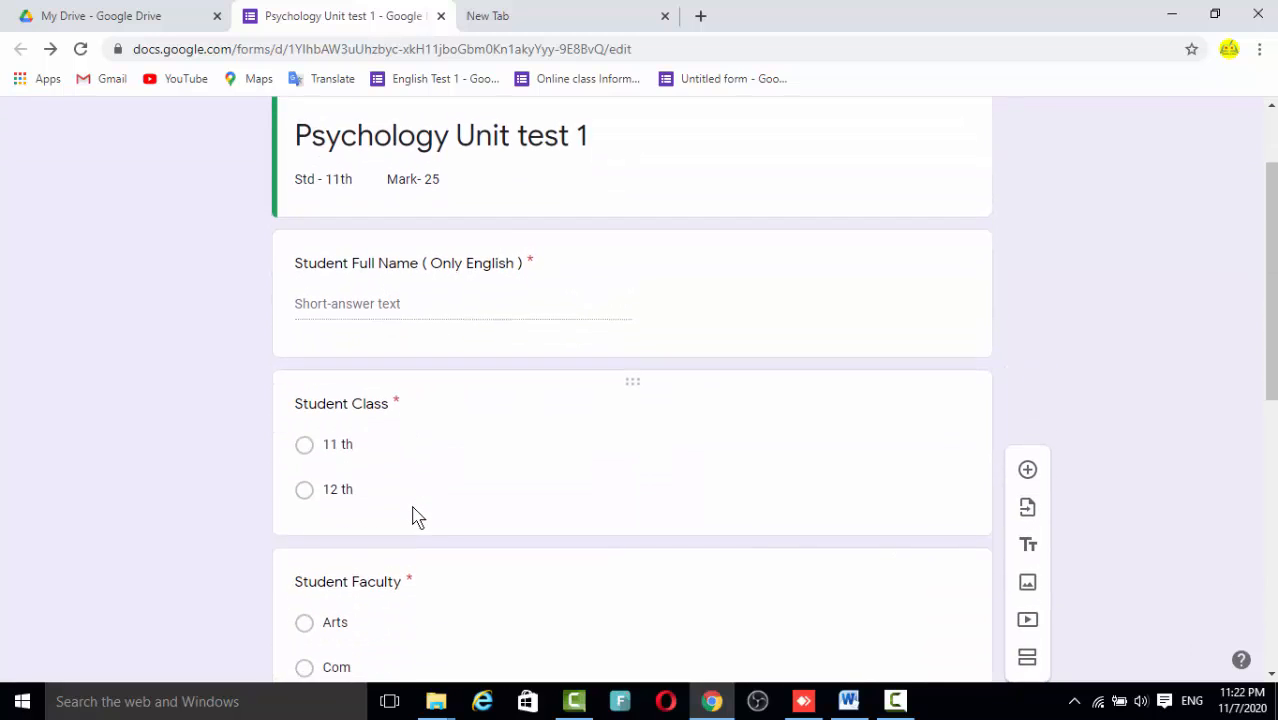
scroll(418, 516, "down", 2)
scroll(414, 510, "down", 2)
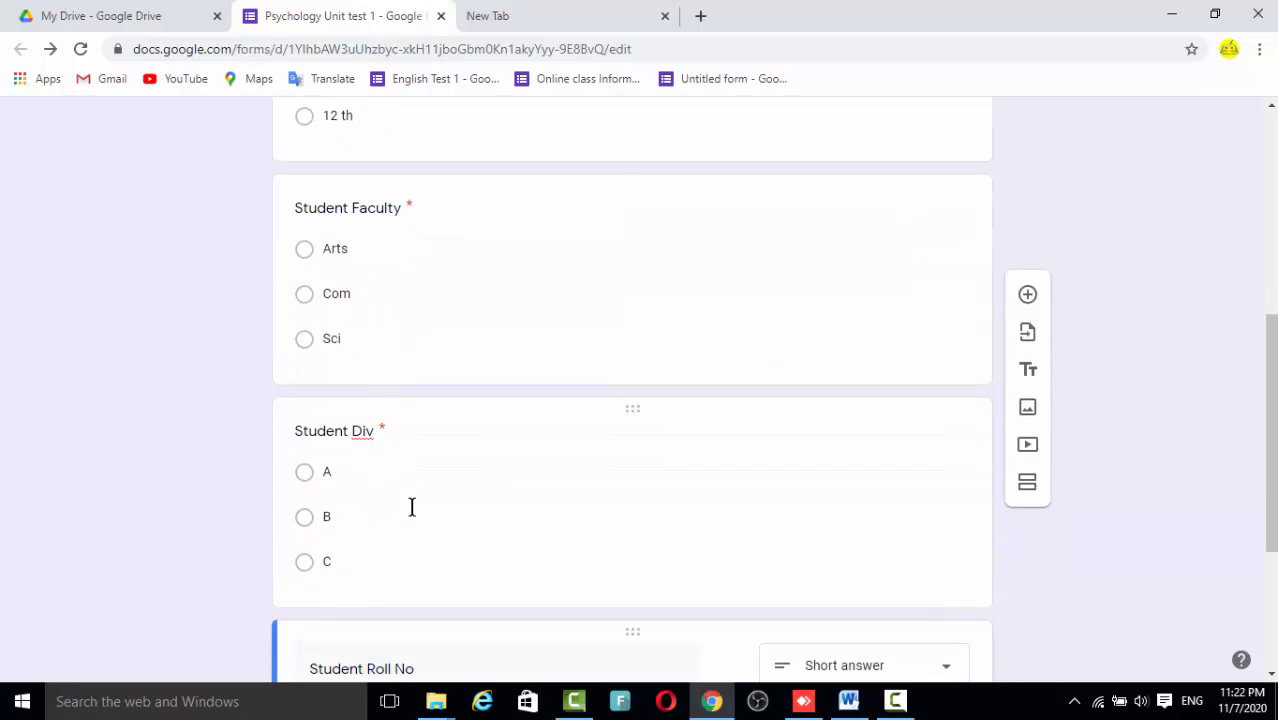
scroll(411, 507, "down", 3)
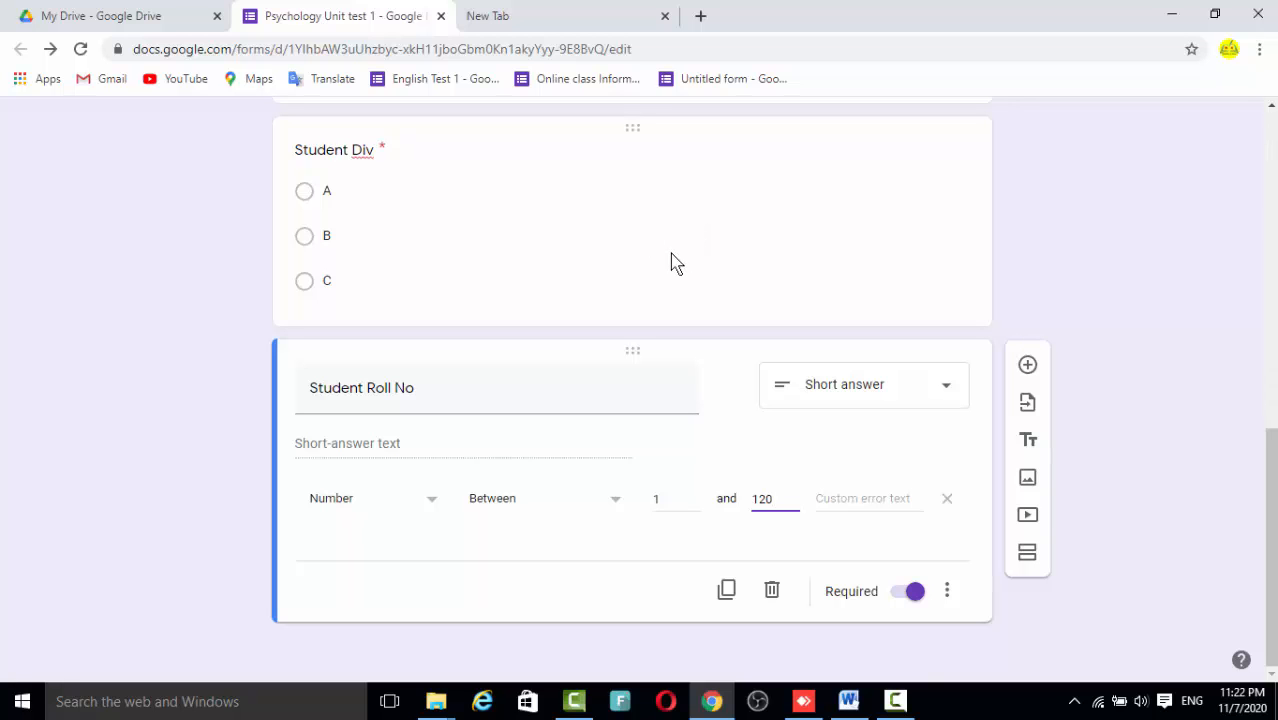
scroll(670, 277, "up", 5)
scroll(670, 277, "up", 3)
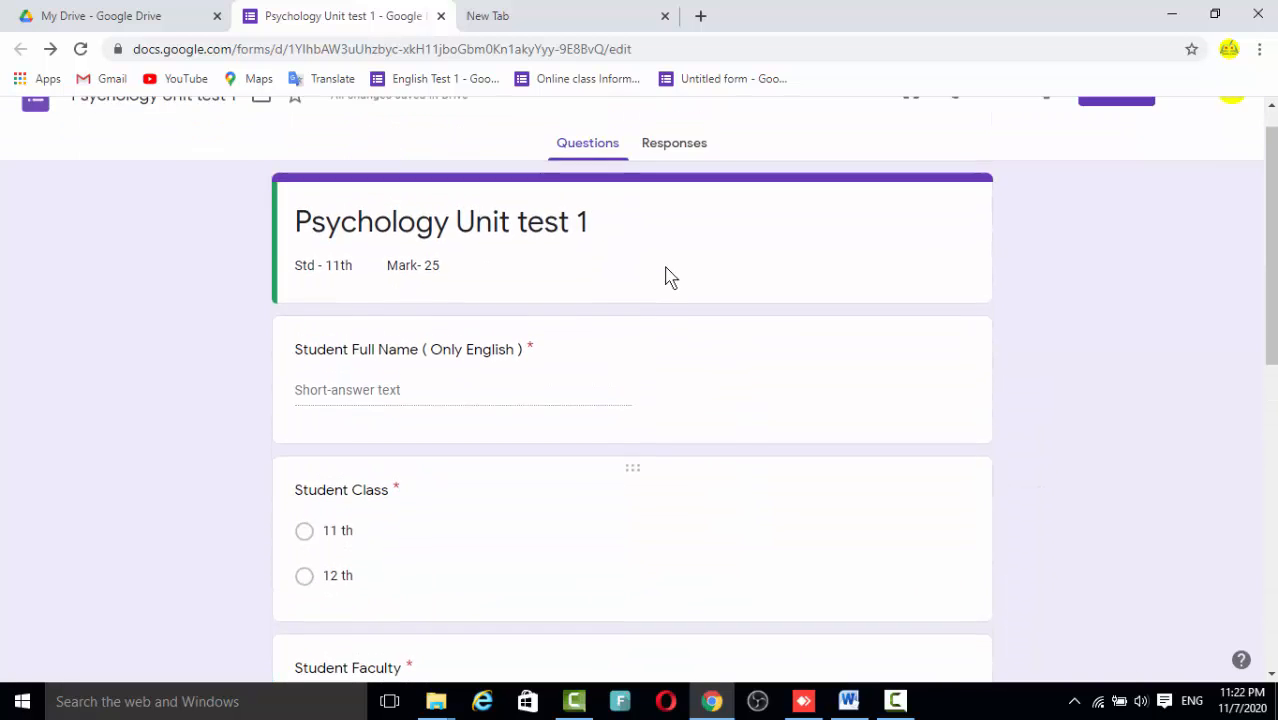
scroll(670, 277, "down", 7)
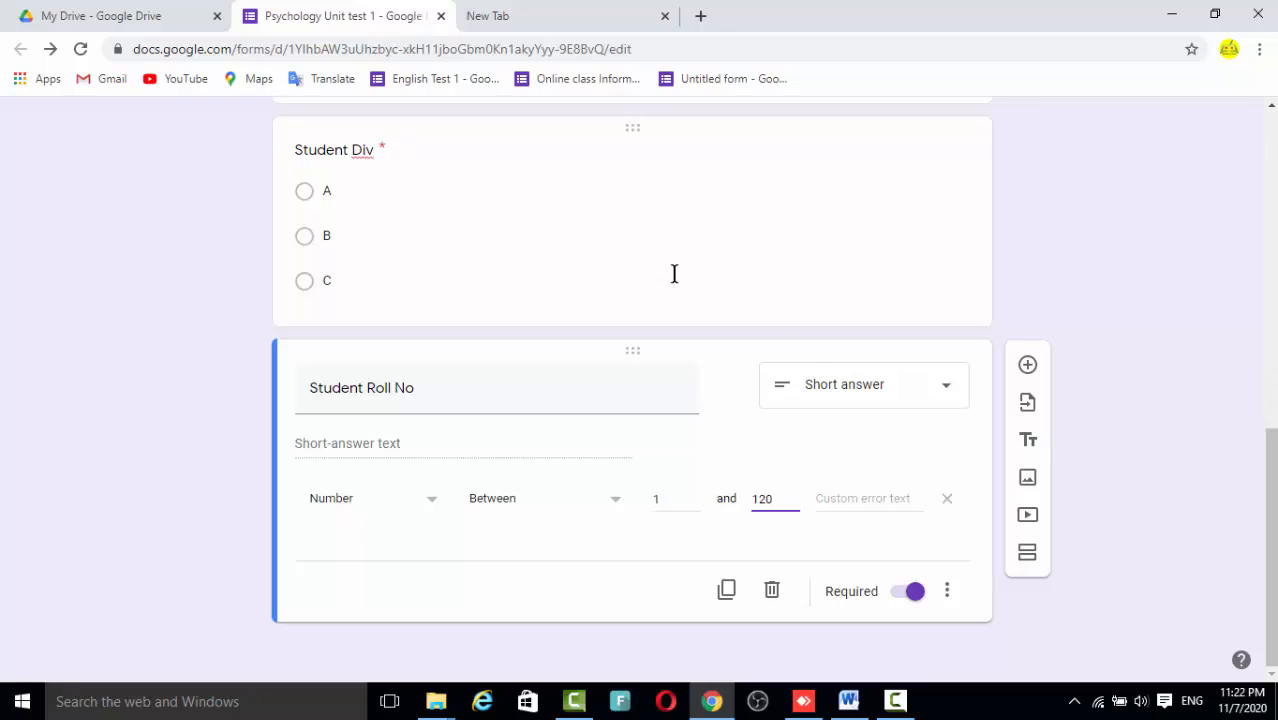
scroll(707, 290, "up", 5)
scroll(707, 293, "up", 2)
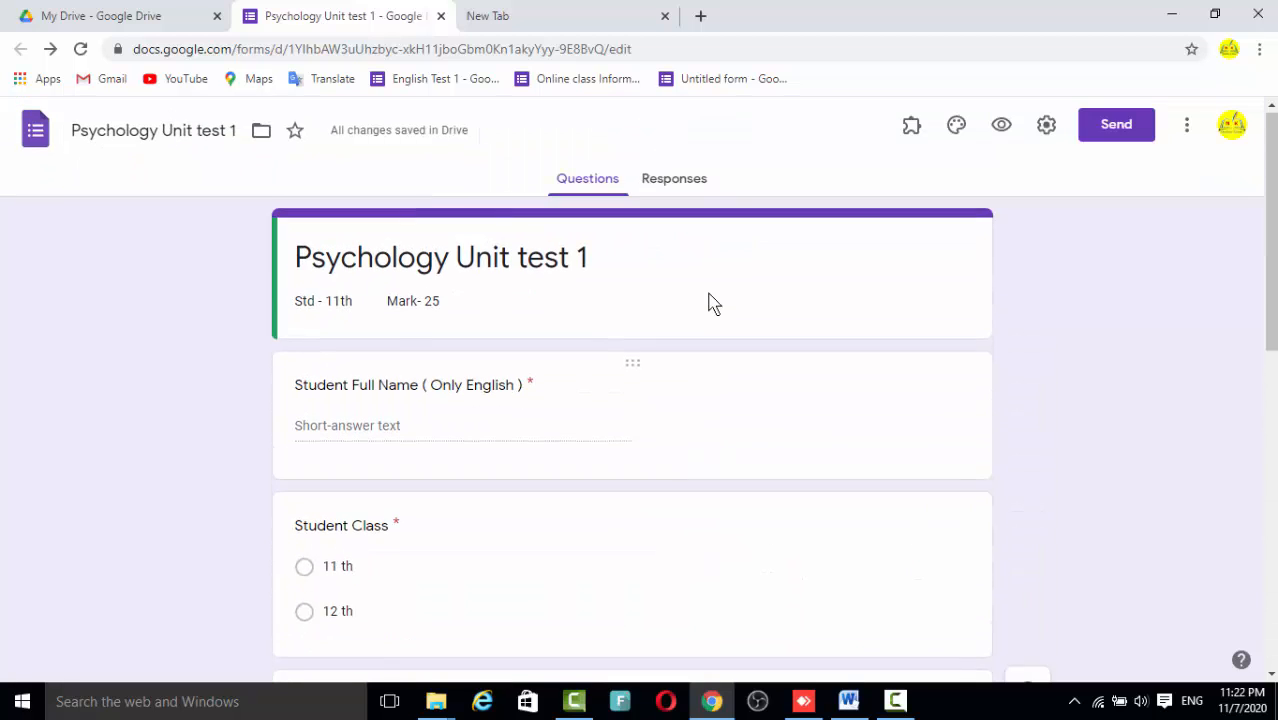
scroll(710, 300, "down", 8)
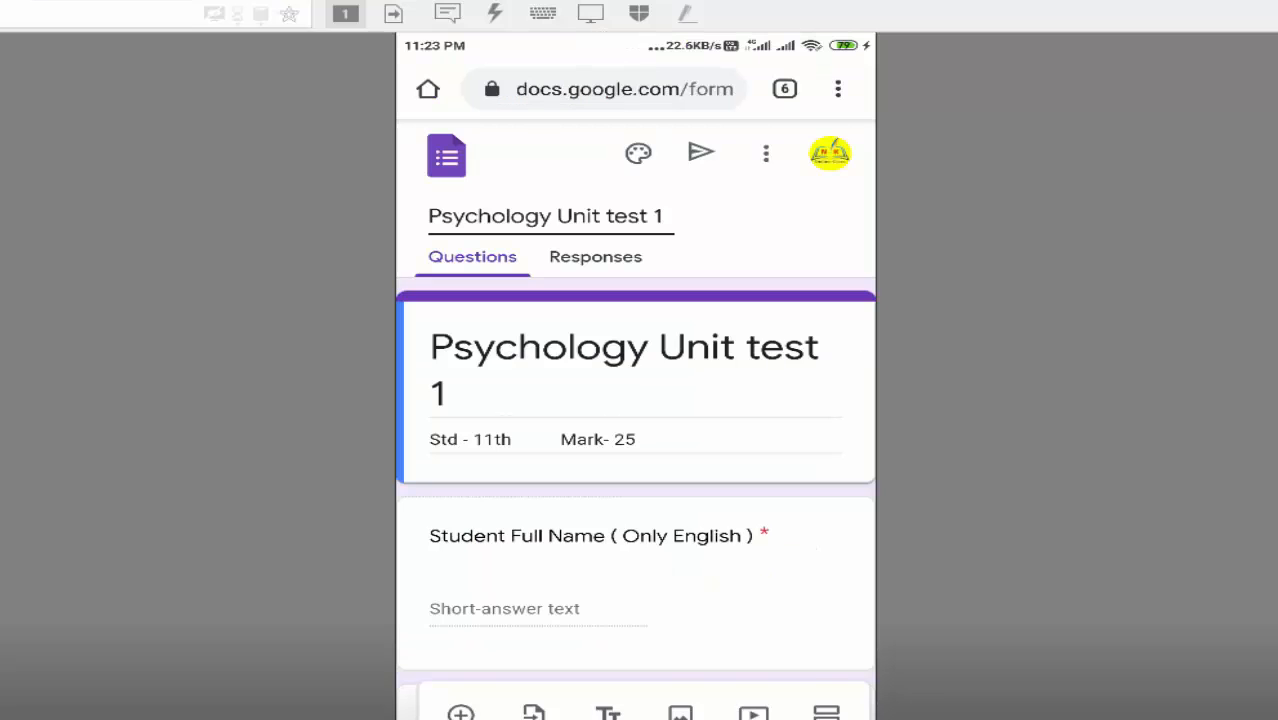
- In the phone browser's form editor, open the Student Full Name question and examine the available answer types, keeping Short answer
scroll(635, 420, "down", 2)
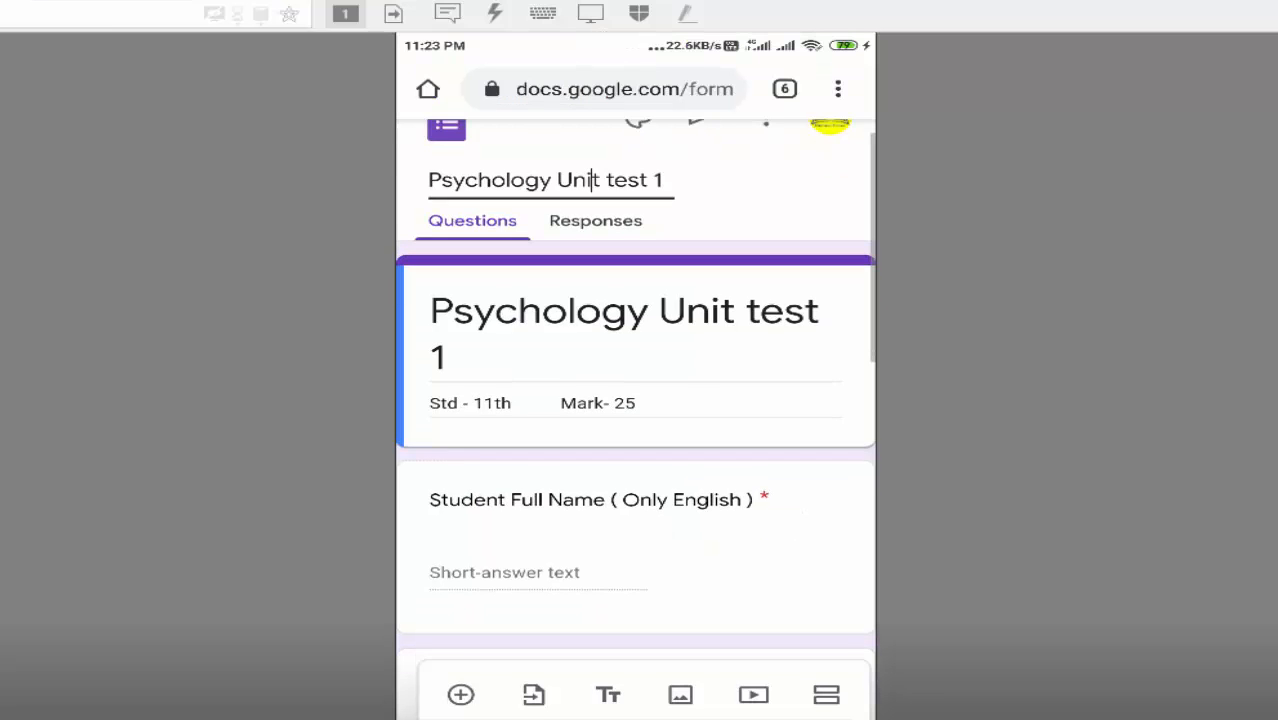
scroll(635, 420, "down", 1)
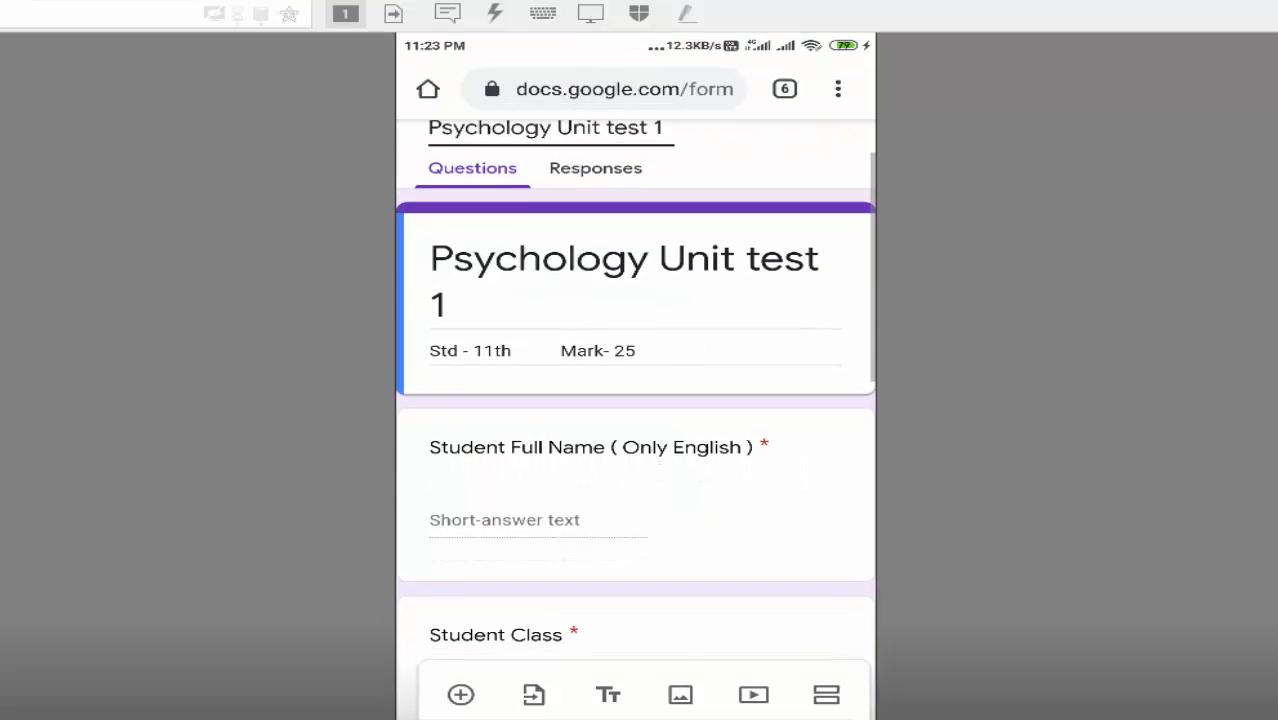
scroll(635, 420, "down", 1)
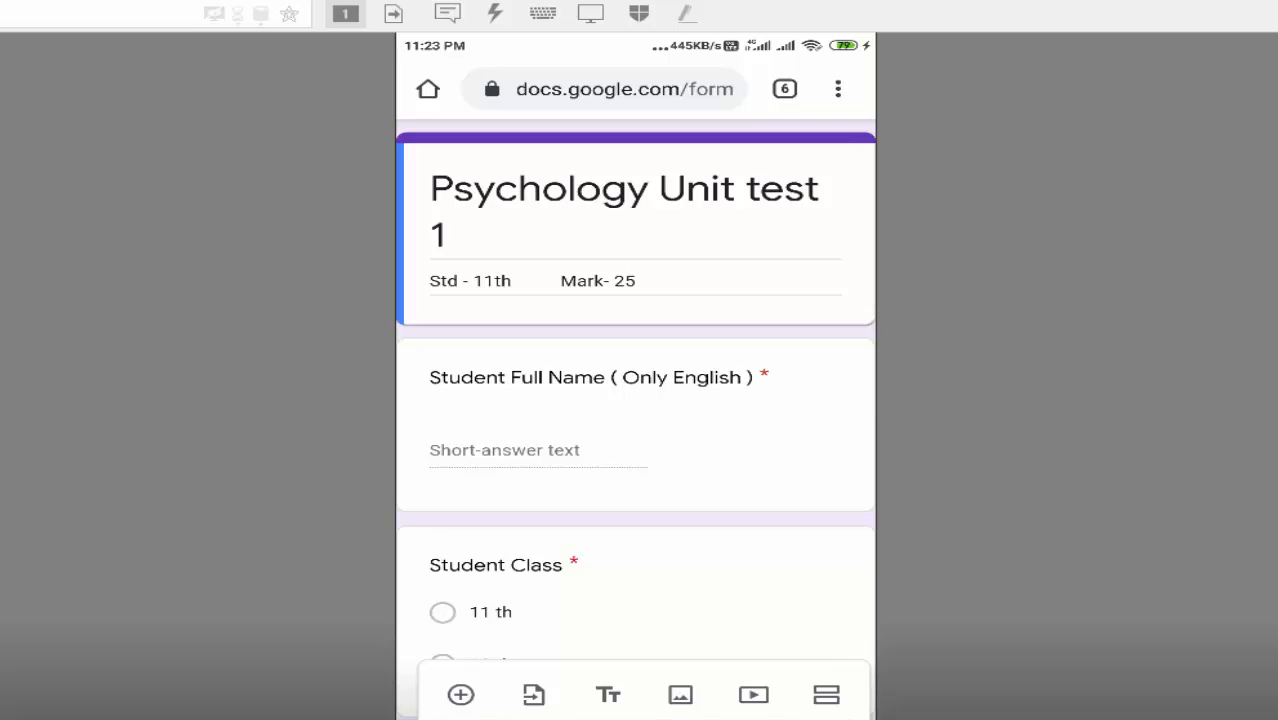
scroll(635, 420, "down", 1)
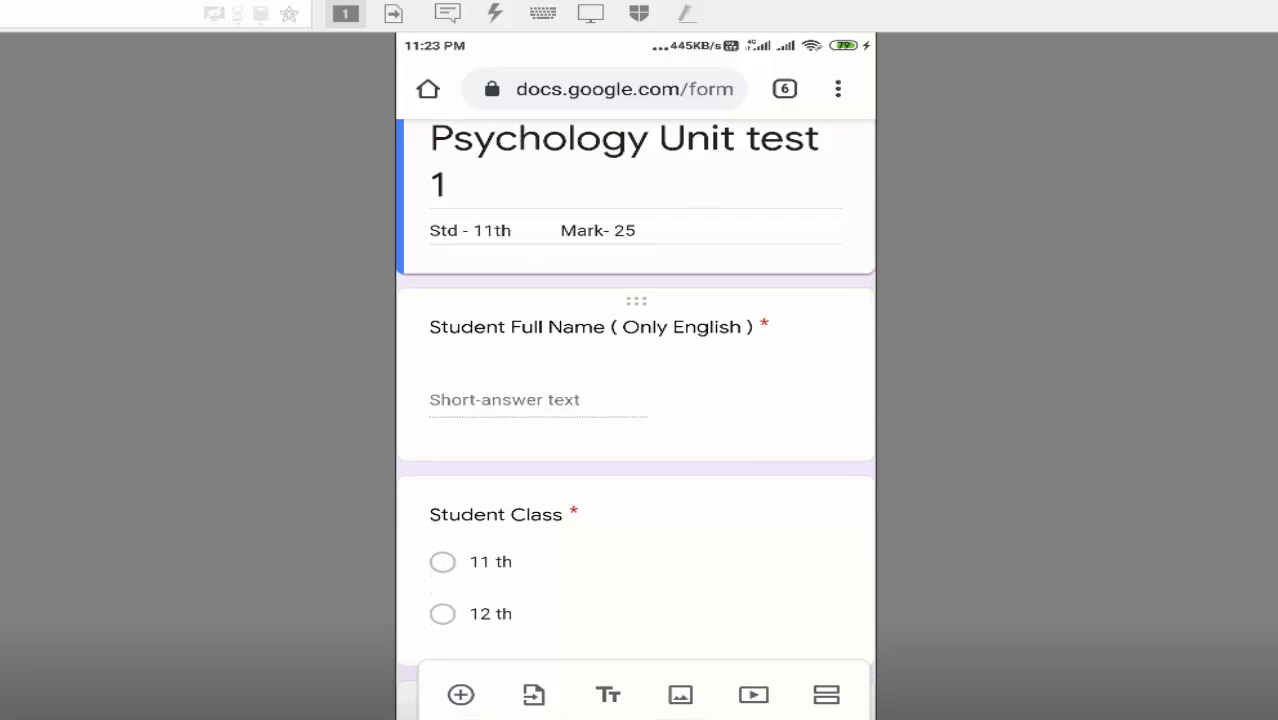
left_click(662, 328)
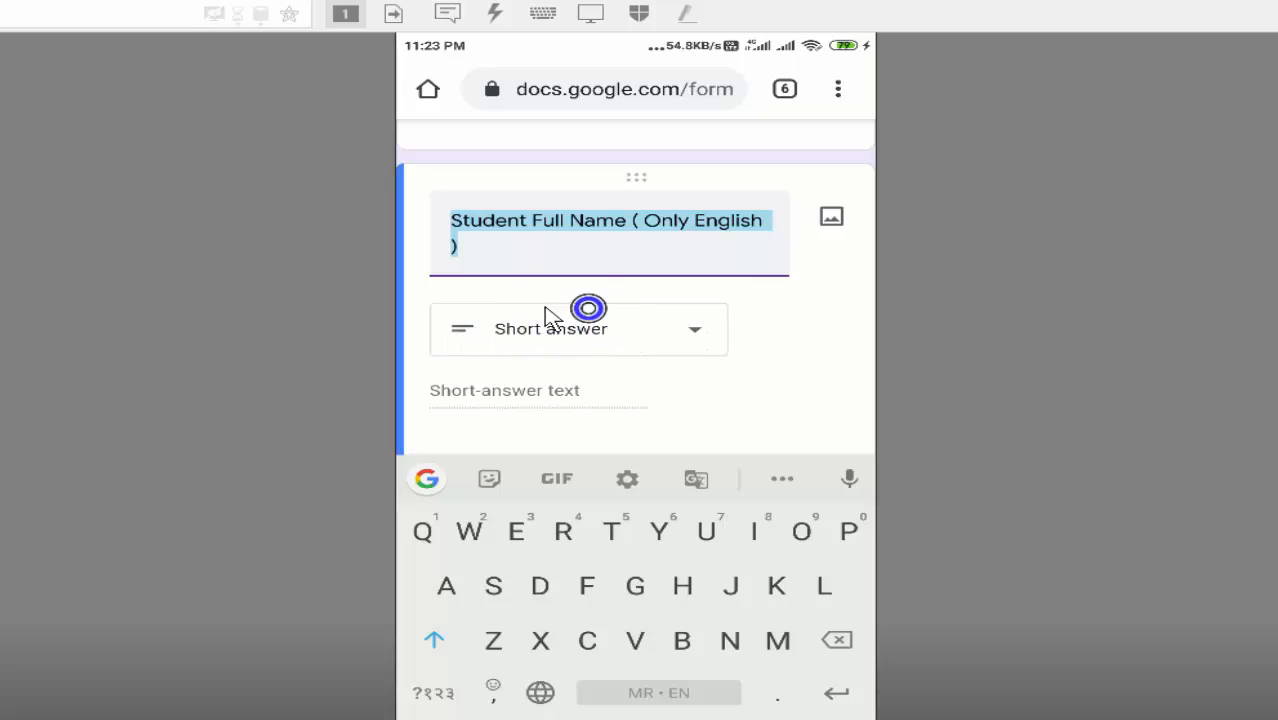
left_click(689, 347)
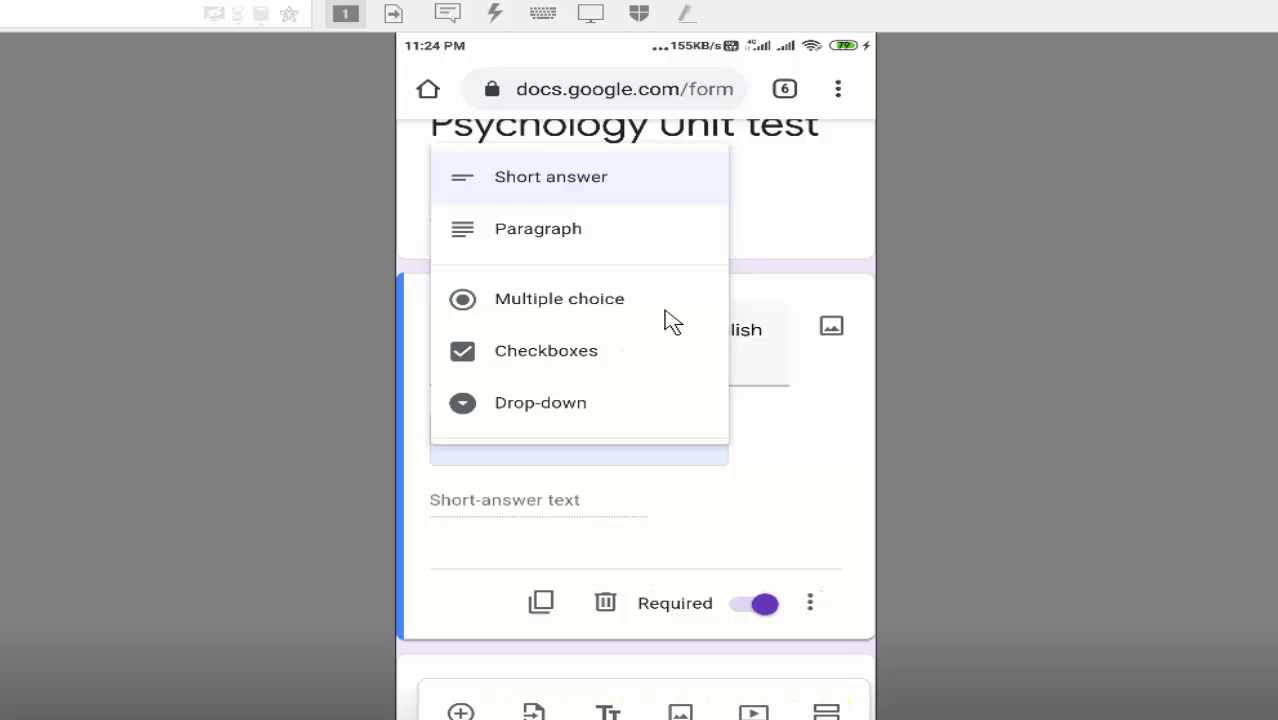
left_click(473, 146)
left_click(516, 177)
left_click(534, 304)
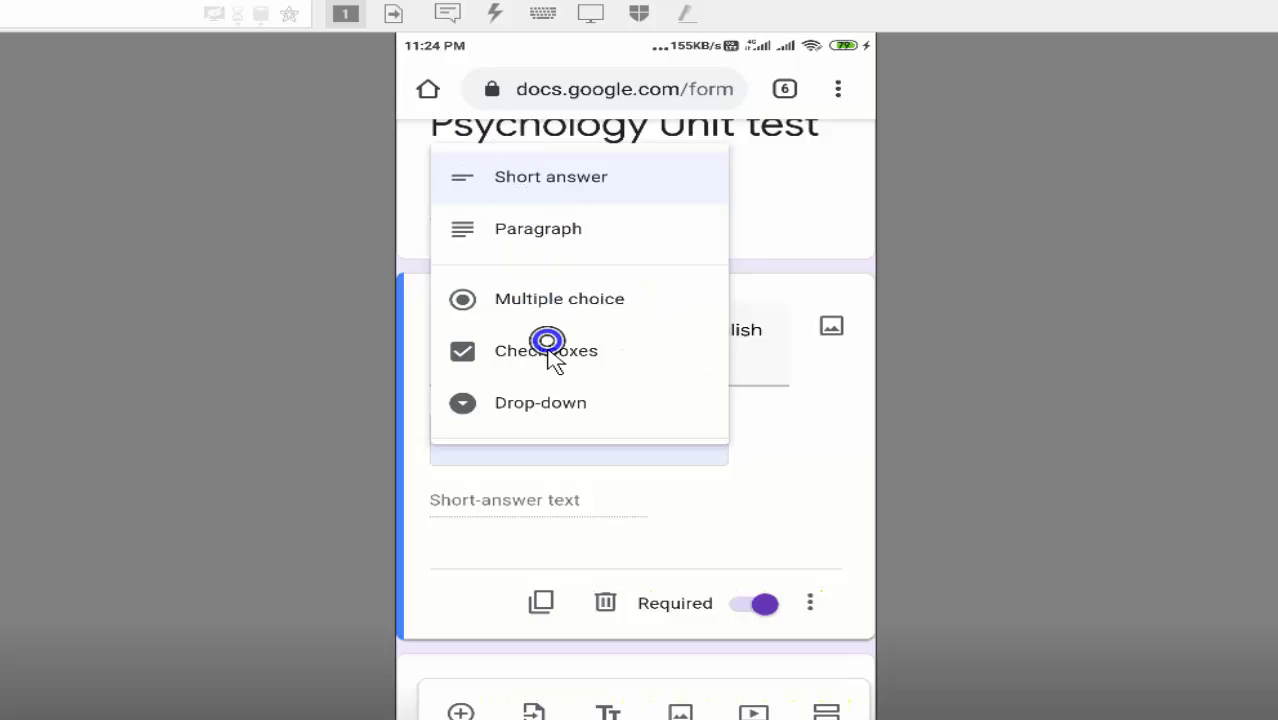
left_click(561, 184)
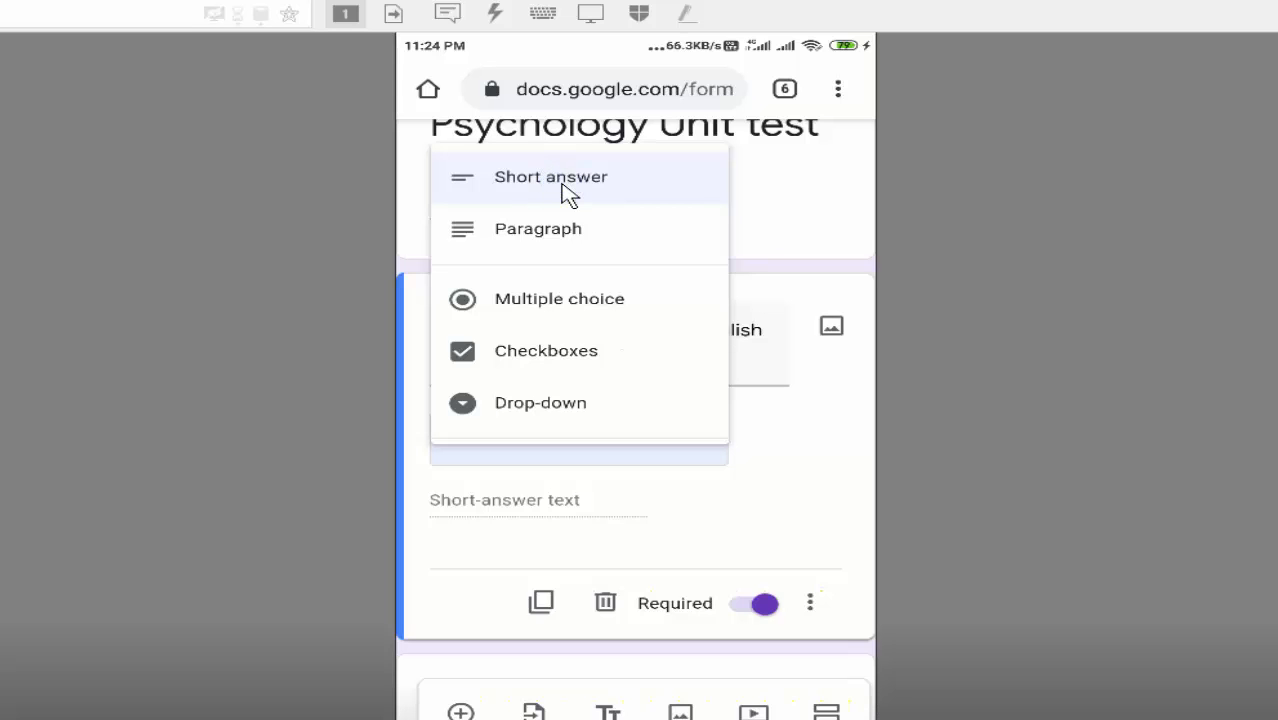
left_click(562, 184)
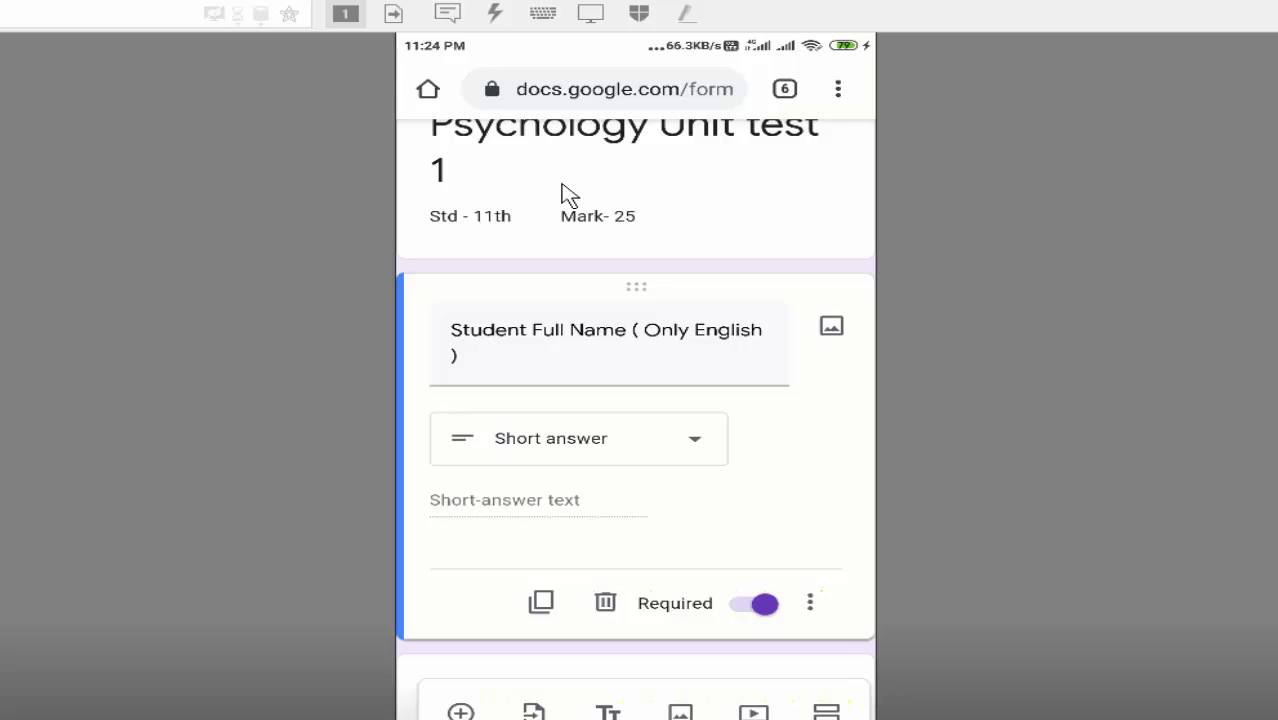
- Delete the extra "Students exam" question at the end of the form and return to the form's title
scroll(562, 184, "down", 2)
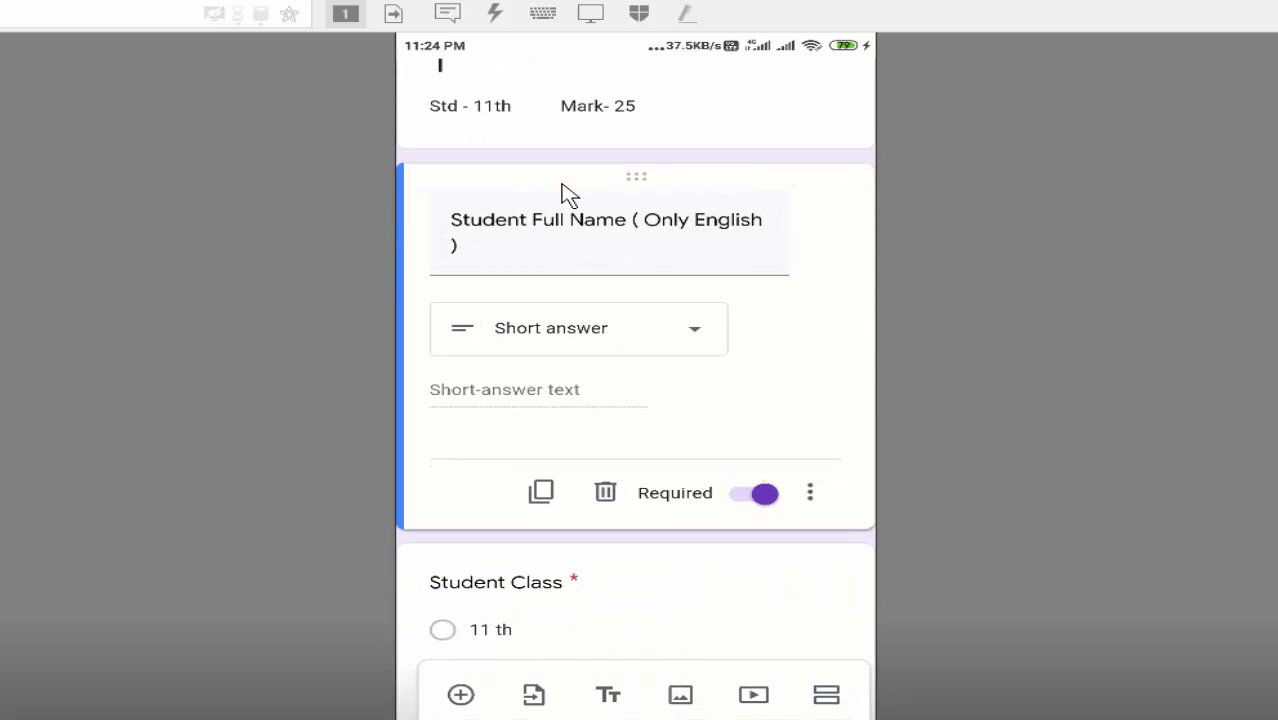
scroll(562, 190, "down", 4)
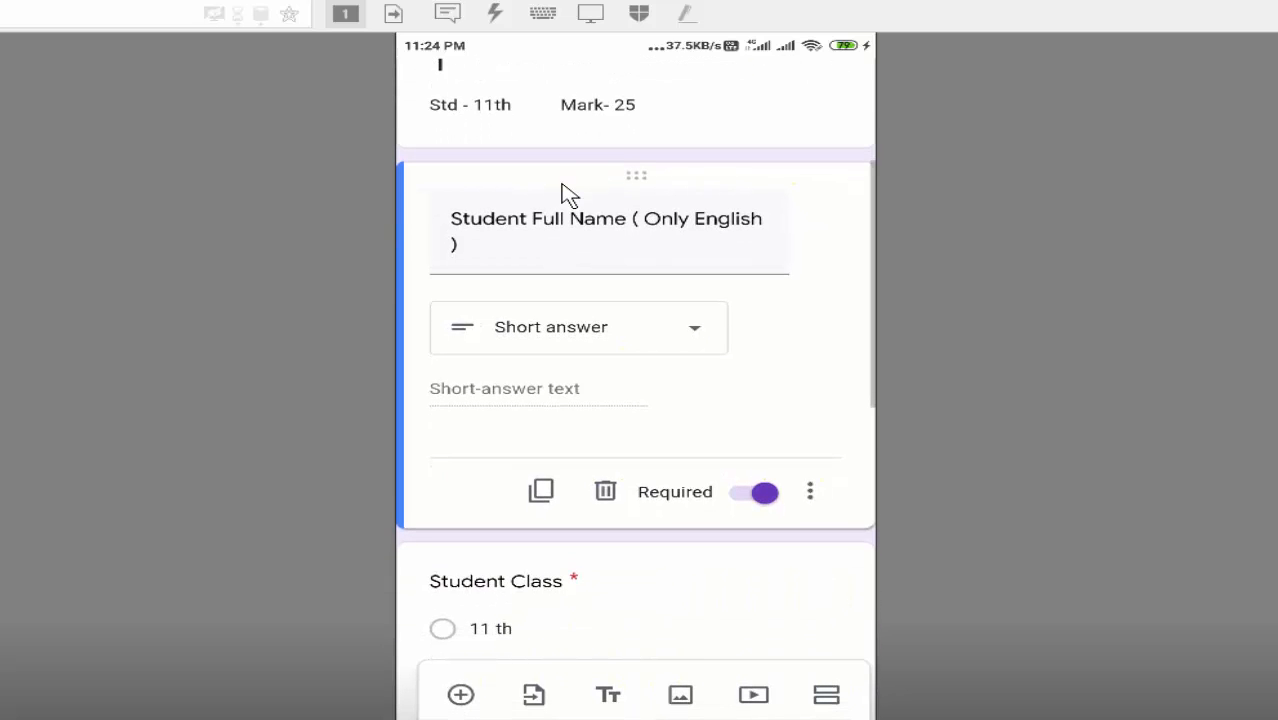
scroll(565, 193, "down", 2)
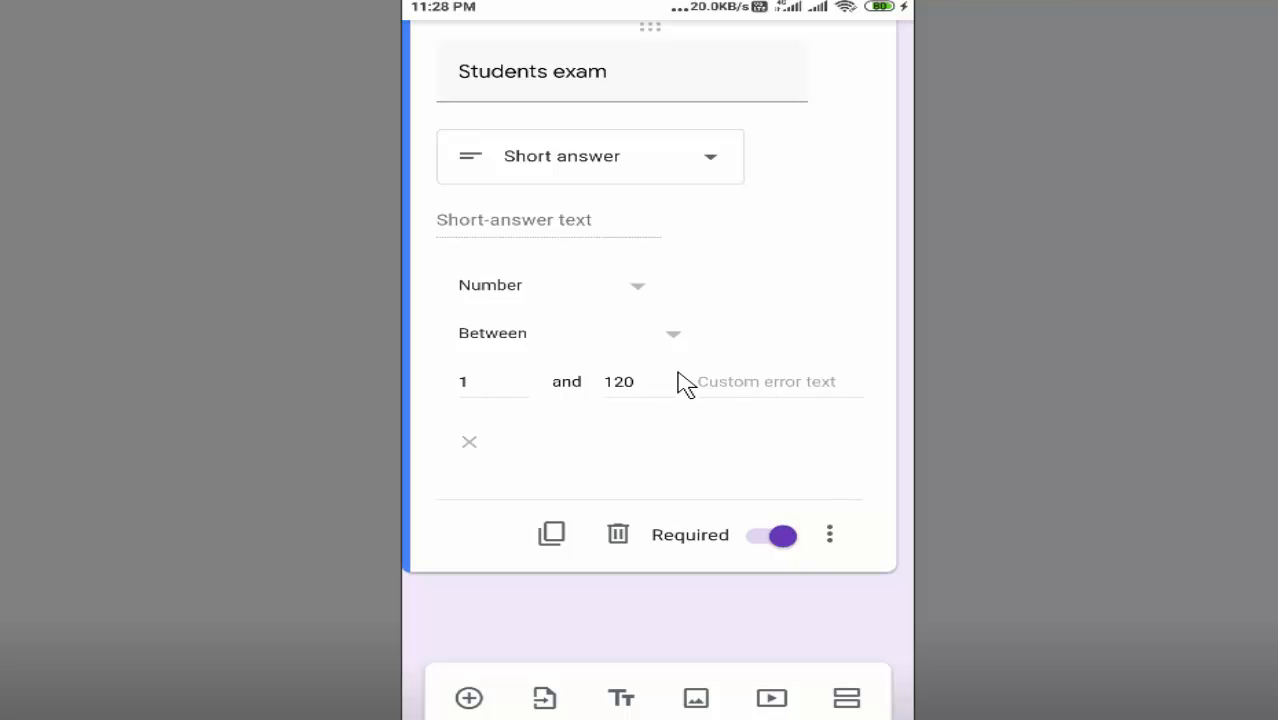
scroll(682, 382, "up", 2)
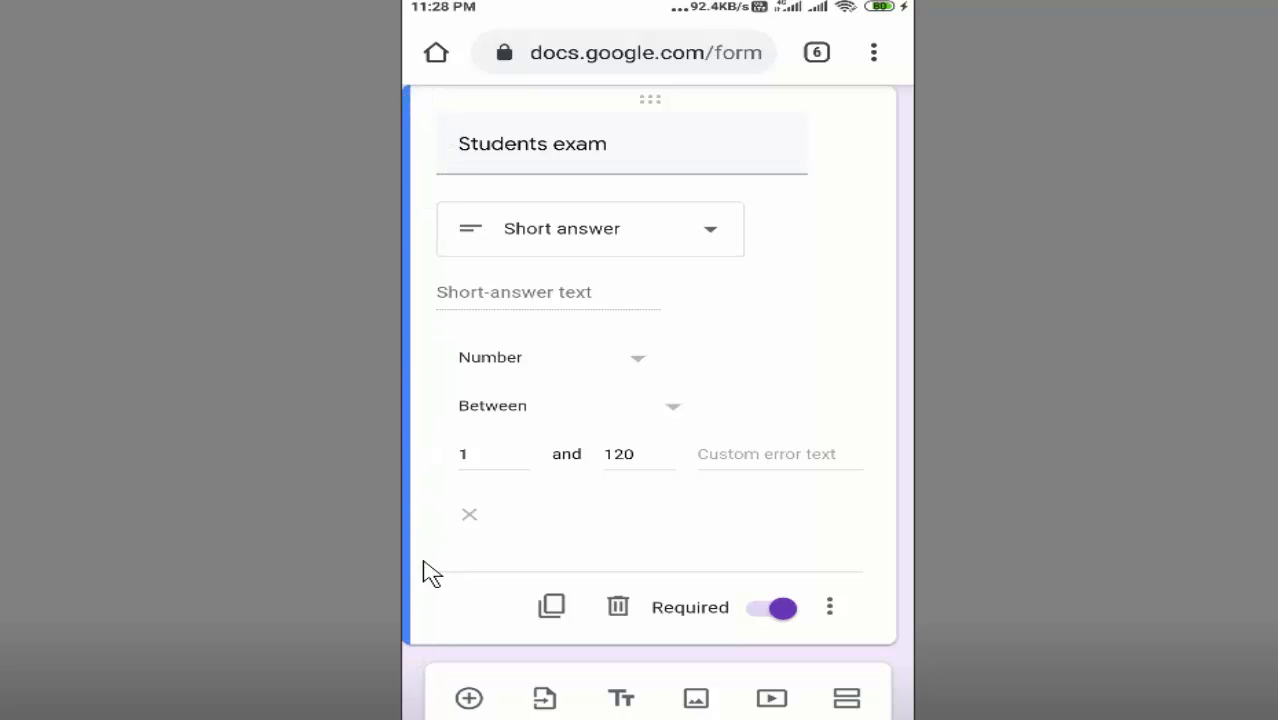
scroll(432, 549, "up", 3)
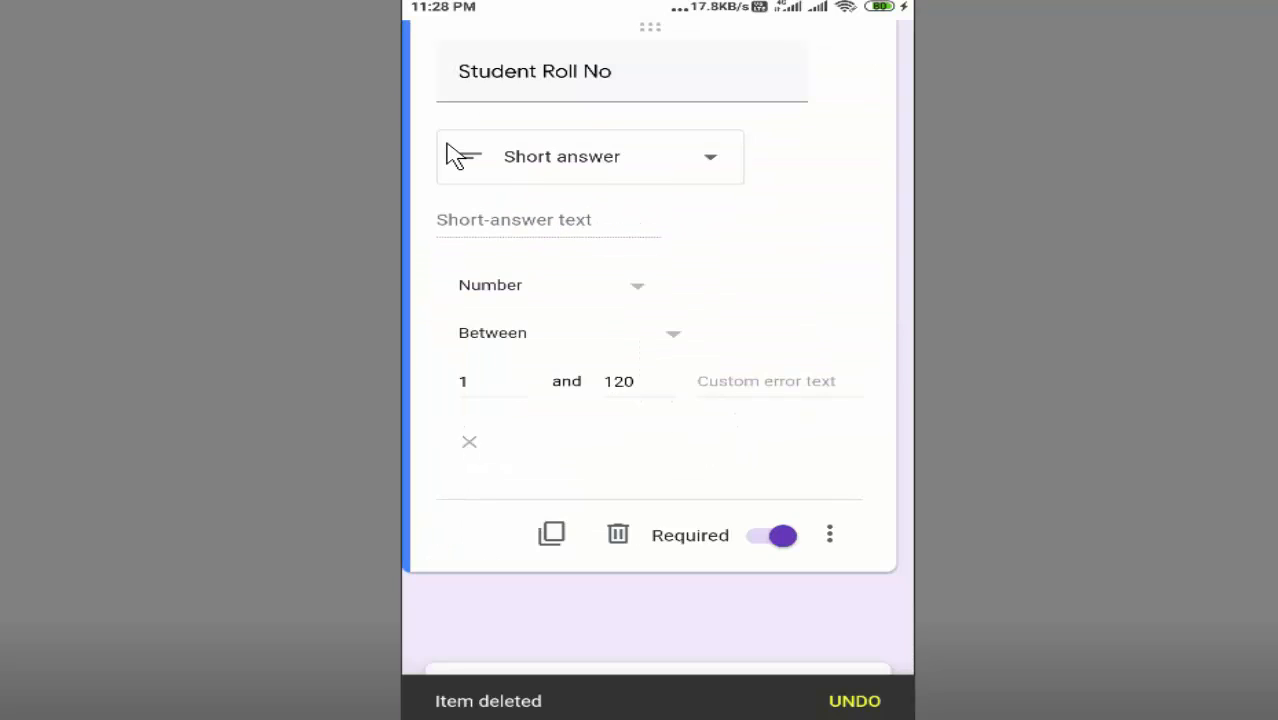
scroll(447, 157, "up", 10)
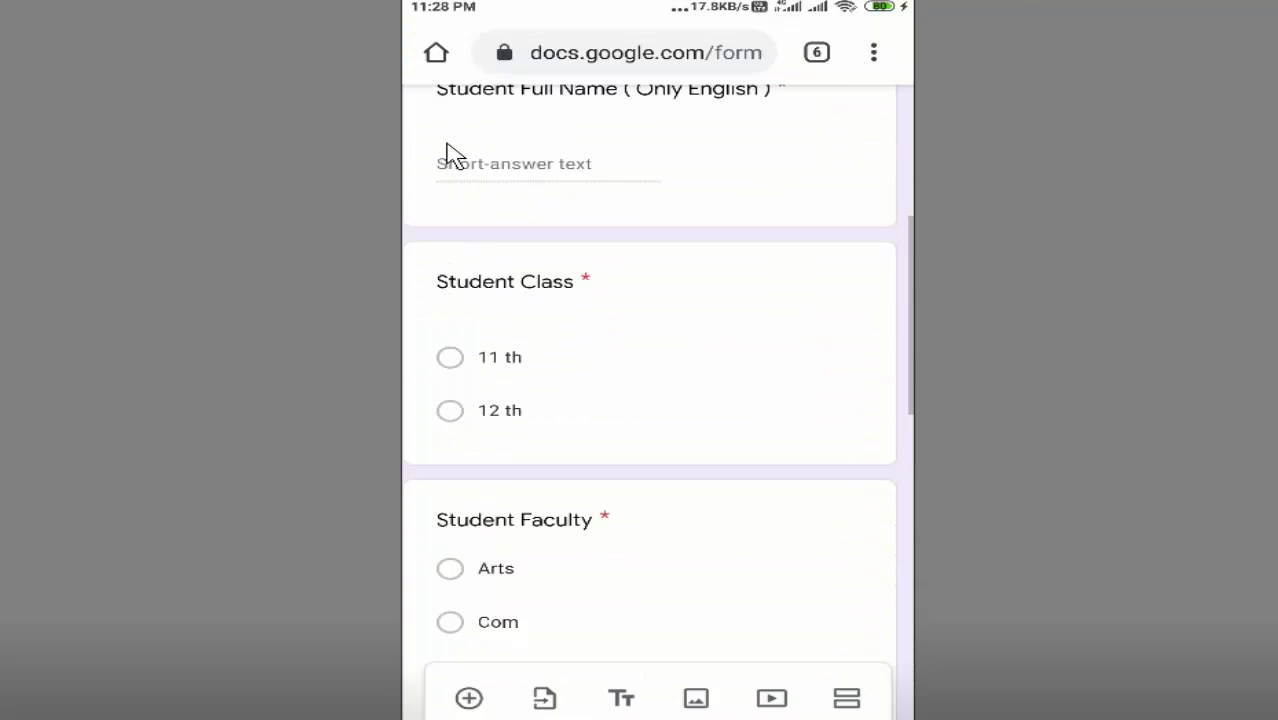
scroll(447, 157, "up", 5)
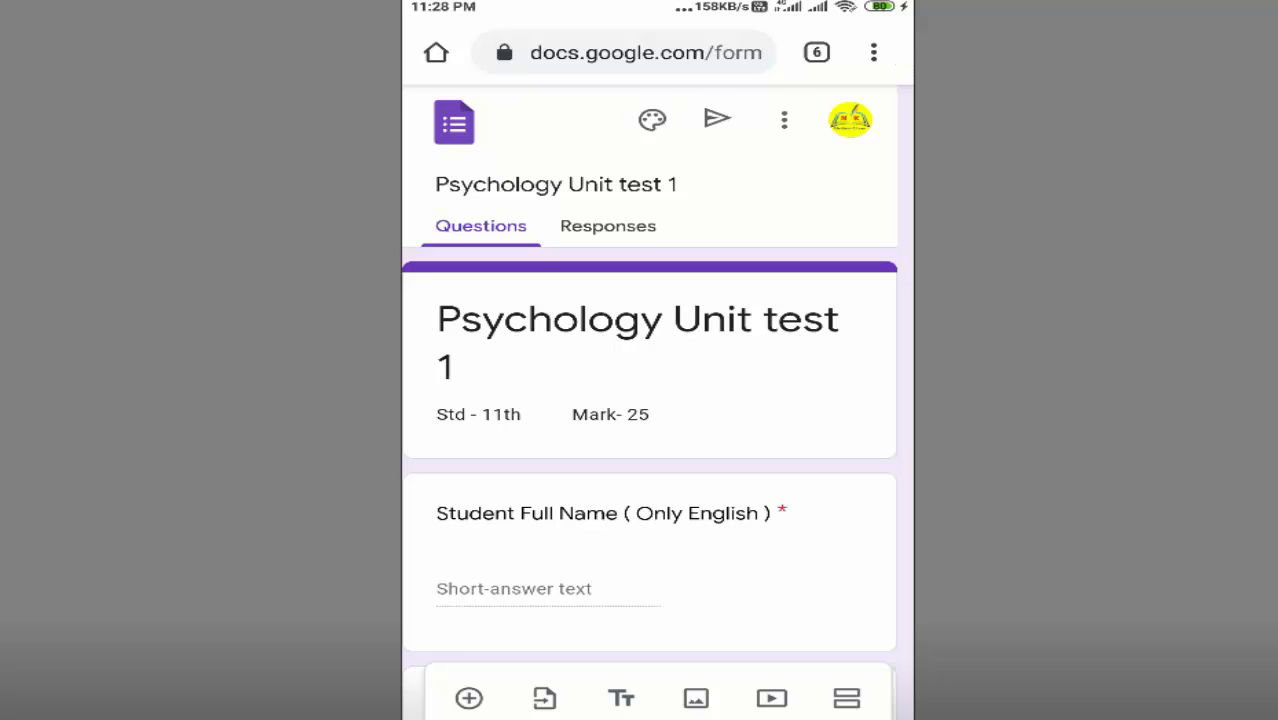